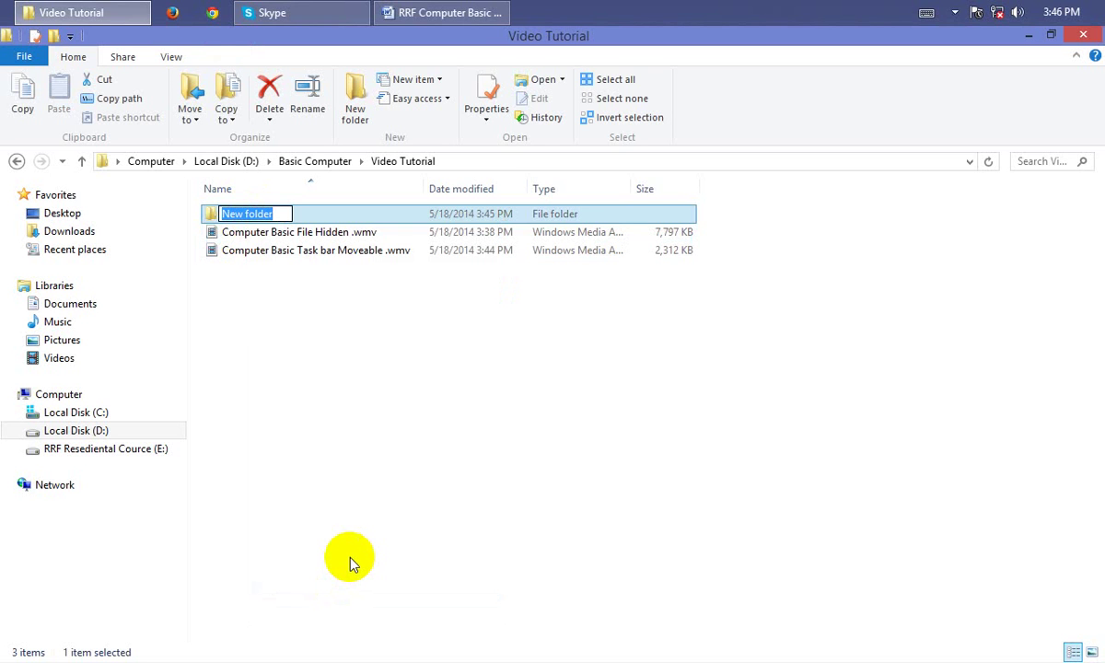
# - Replace the new folder's default name with an invisible blank character so it appears unnamed
pyautogui.press('alt')
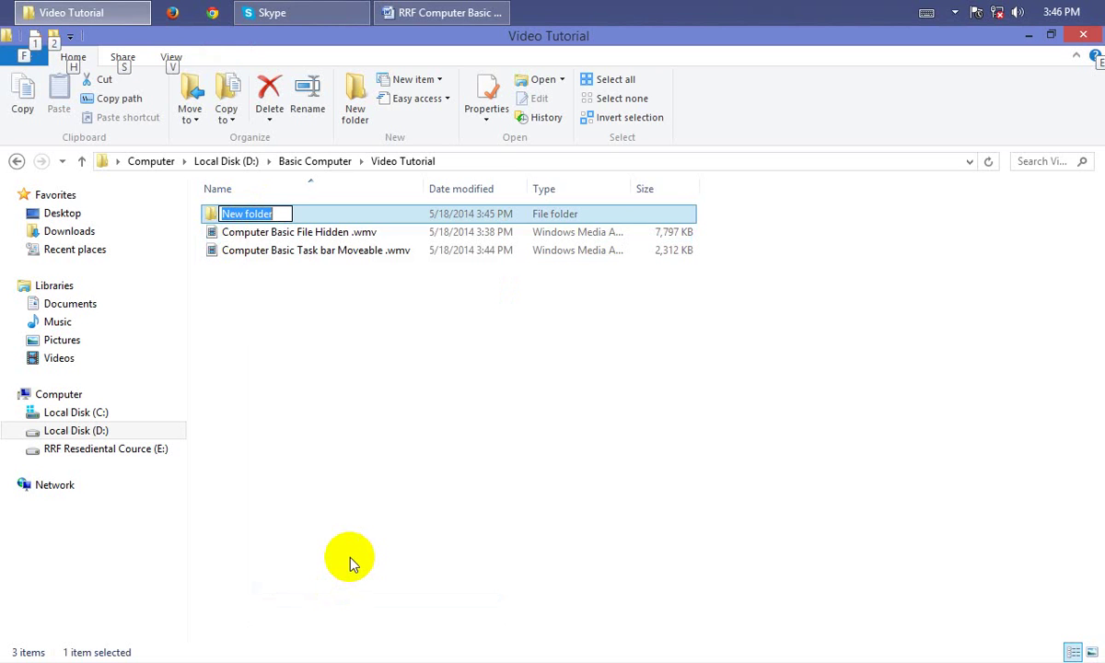
pyautogui.press('alt')
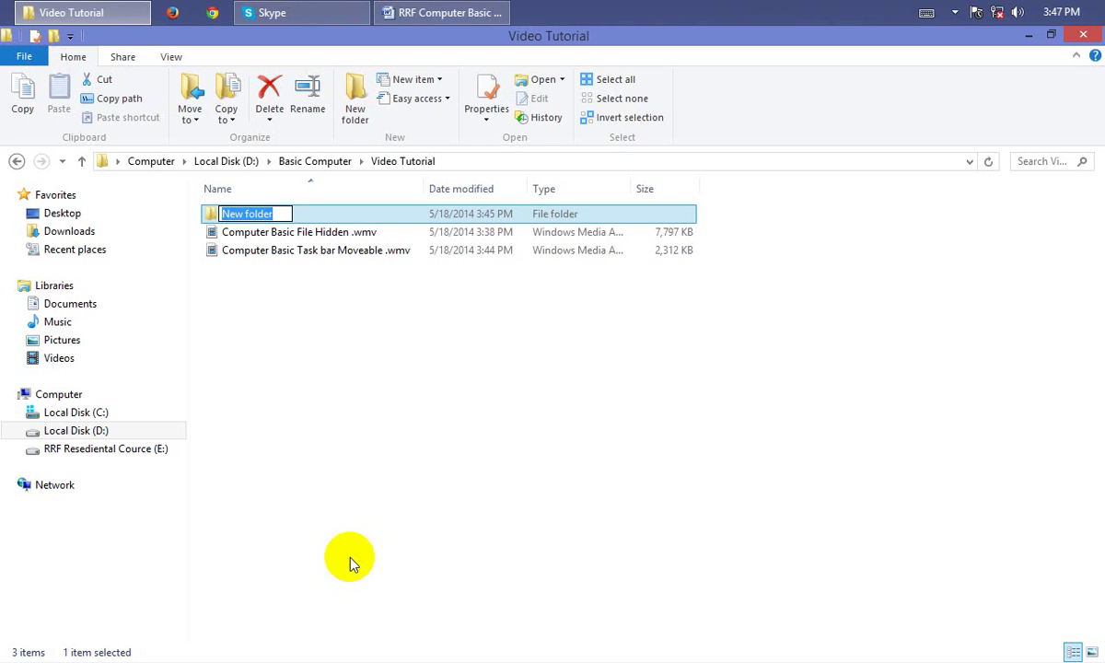
pyautogui.press('BackSpace')
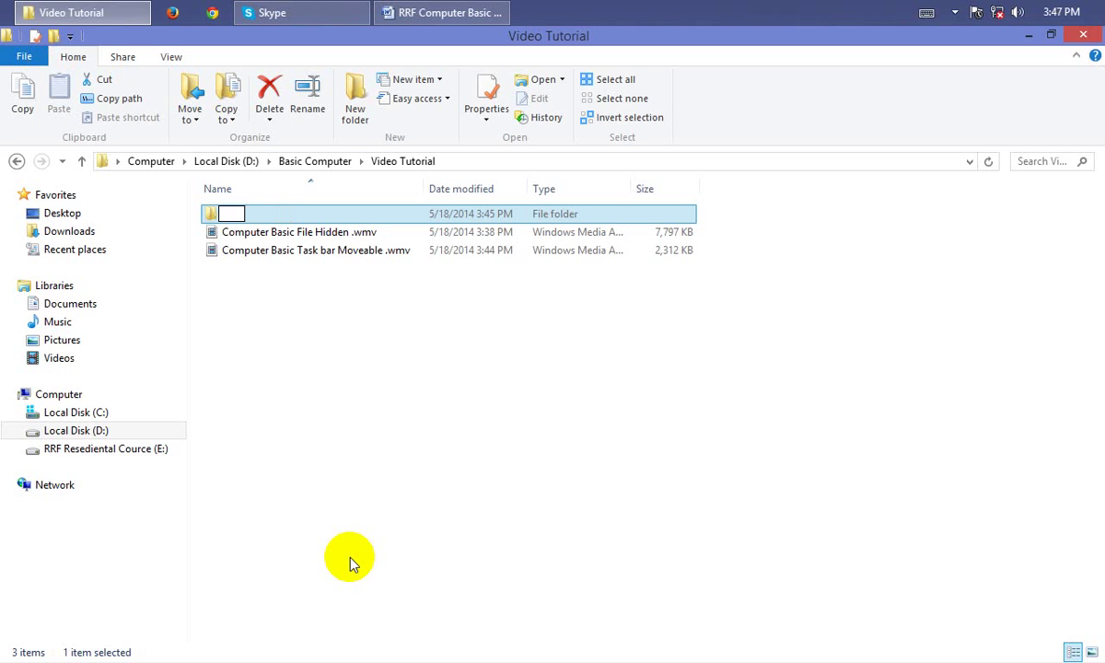
pyautogui.click(482, 433)
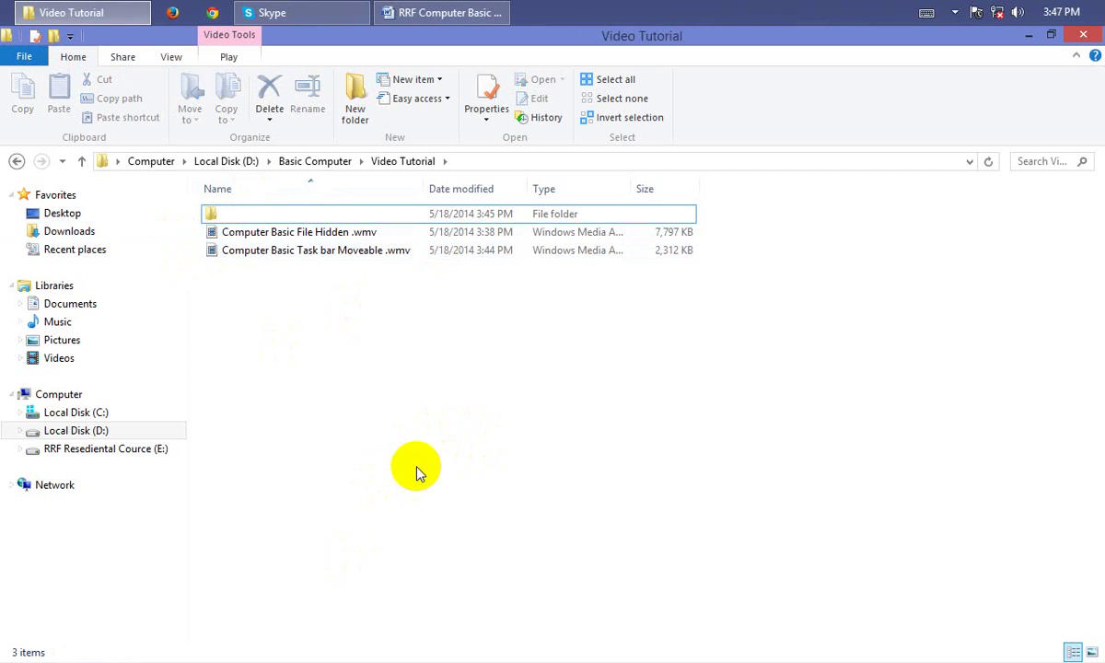
pyautogui.click(219, 215)
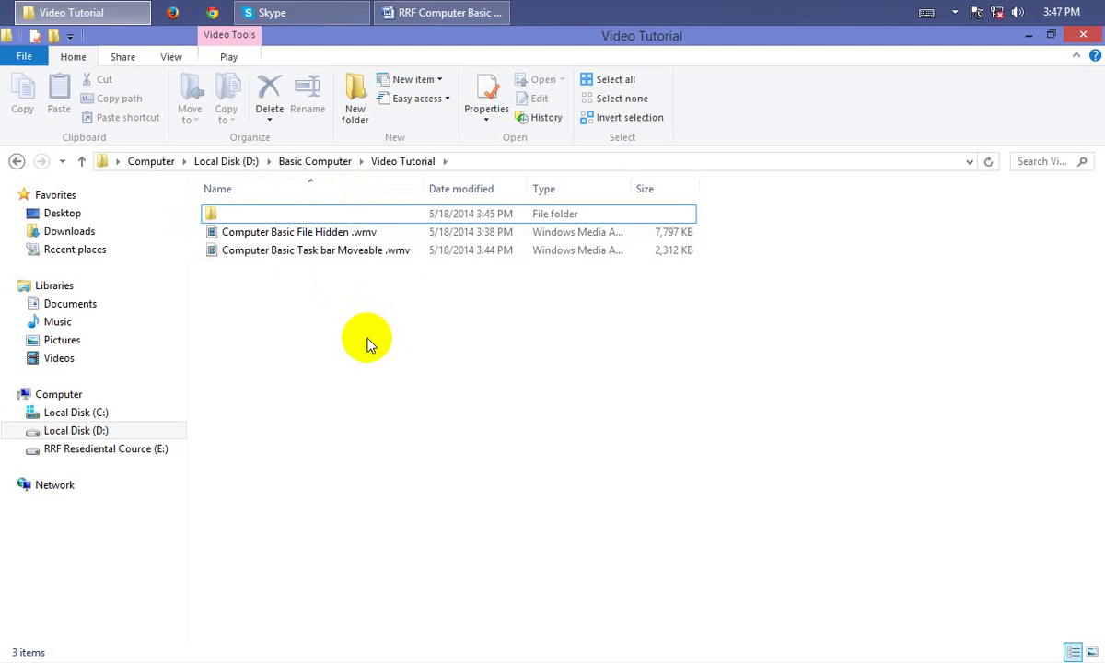
pyautogui.click(228, 220)
pyautogui.click(307, 391)
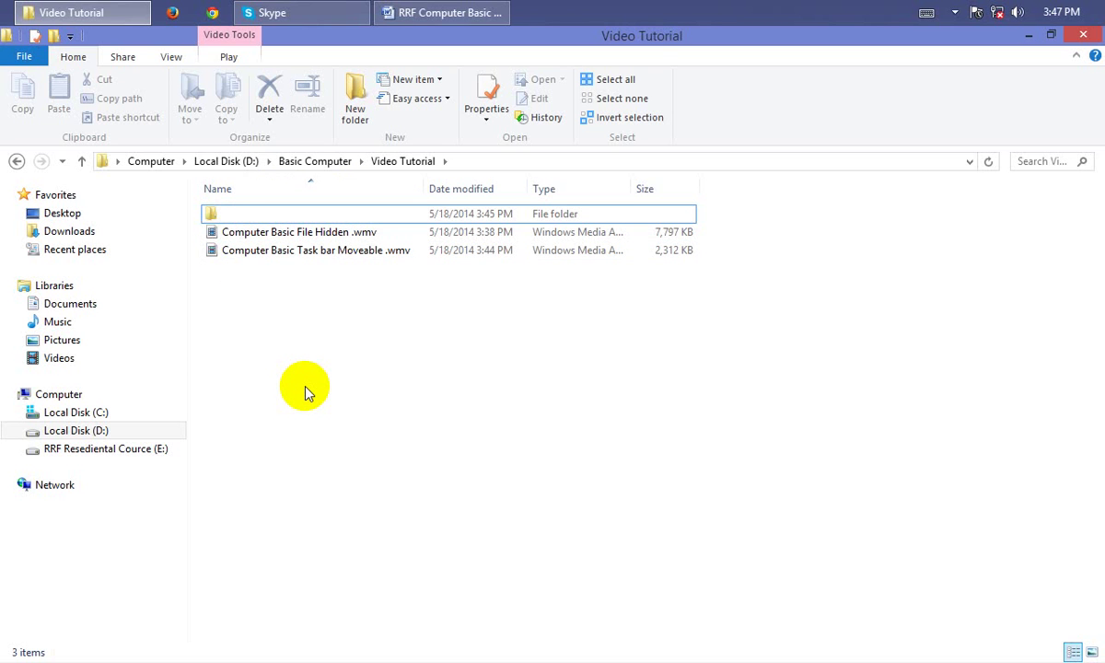
# - Customize the unnamed folder's properties by changing its icon to a blank one from SHELL32.dll, and apply the change
pyautogui.click(224, 215)
pyautogui.rightClick(224, 214)
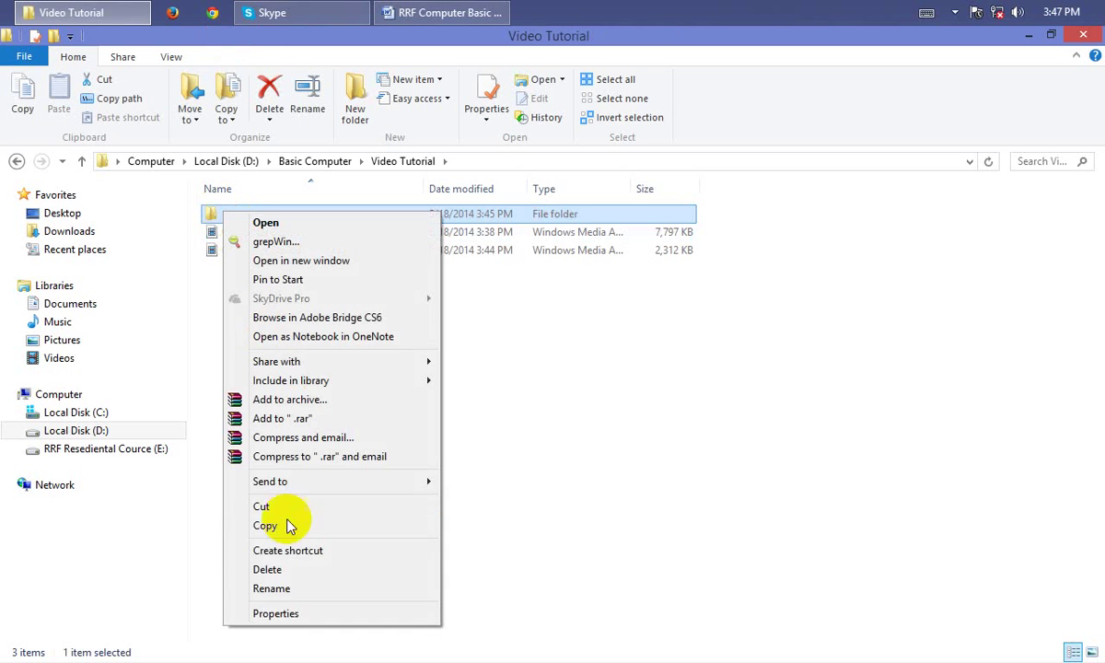
pyautogui.click(291, 612)
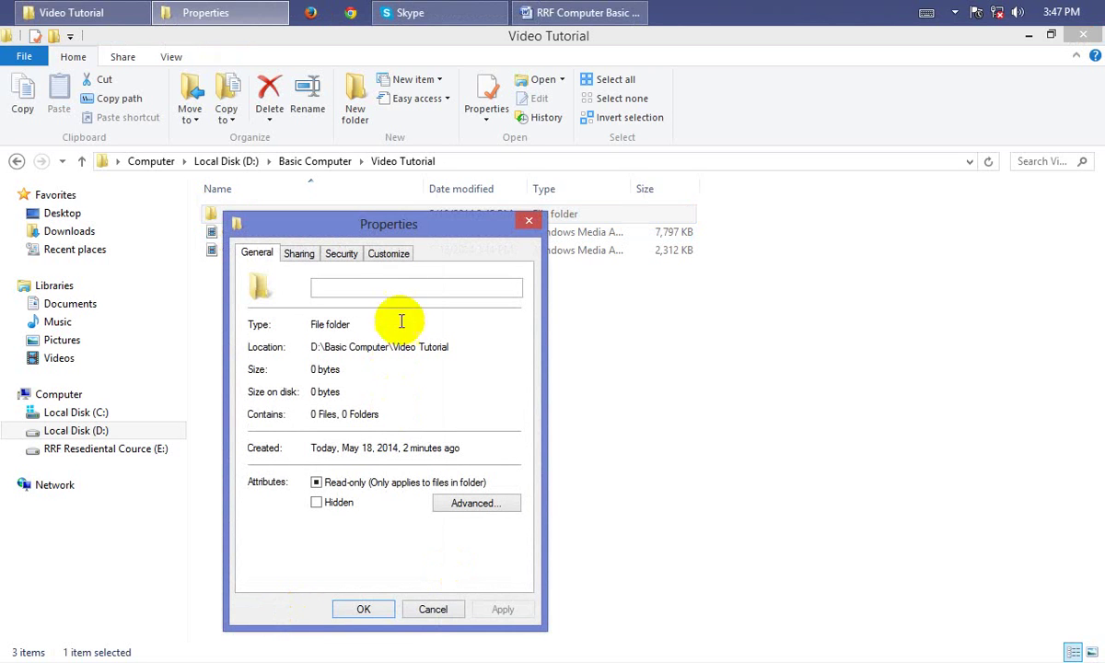
pyautogui.click(390, 261)
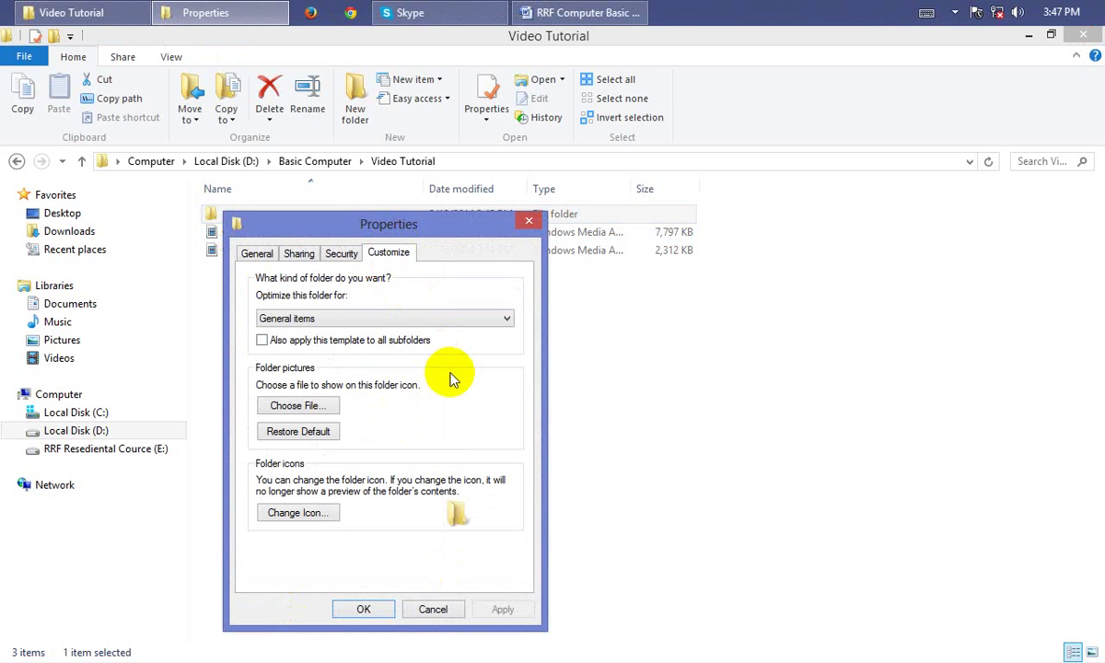
pyautogui.click(309, 514)
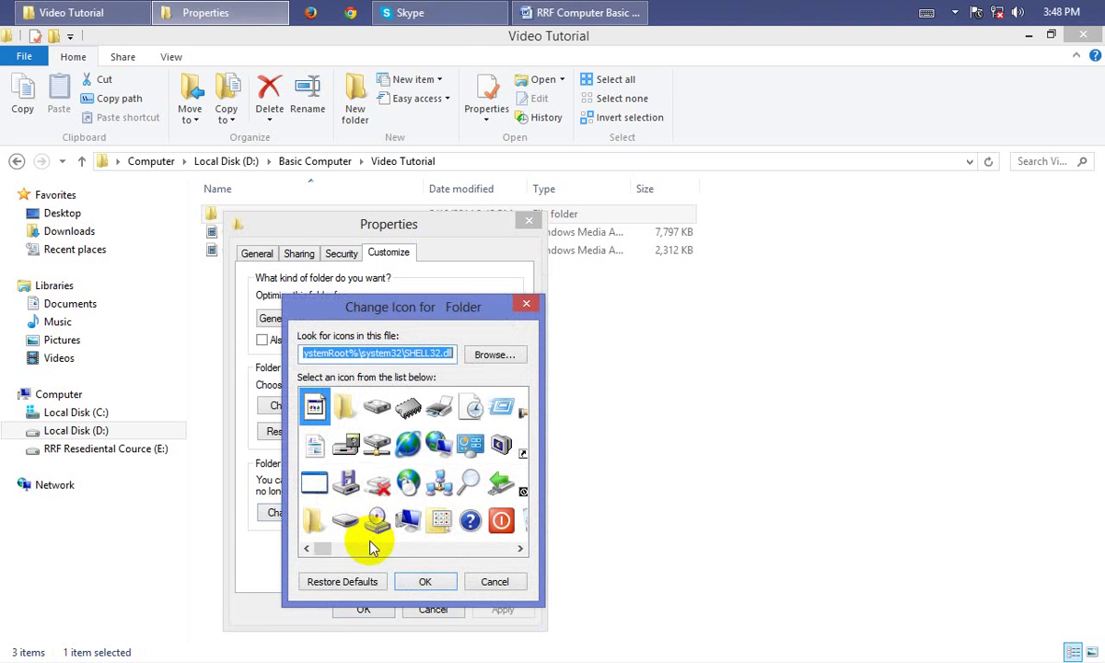
pyautogui.click(360, 552)
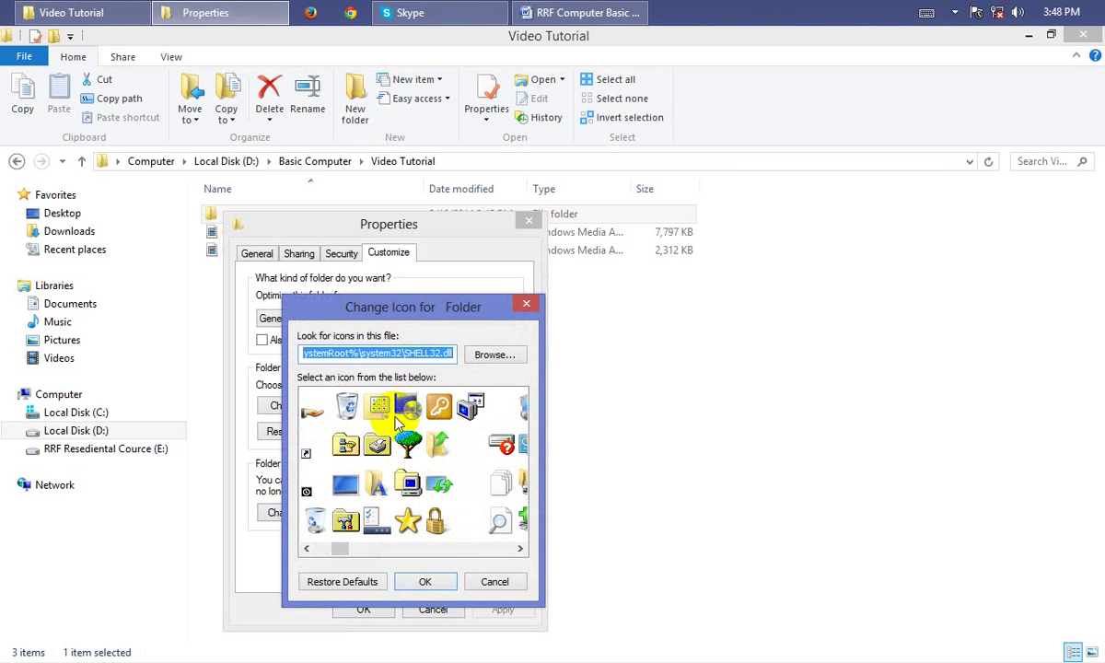
pyautogui.click(463, 446)
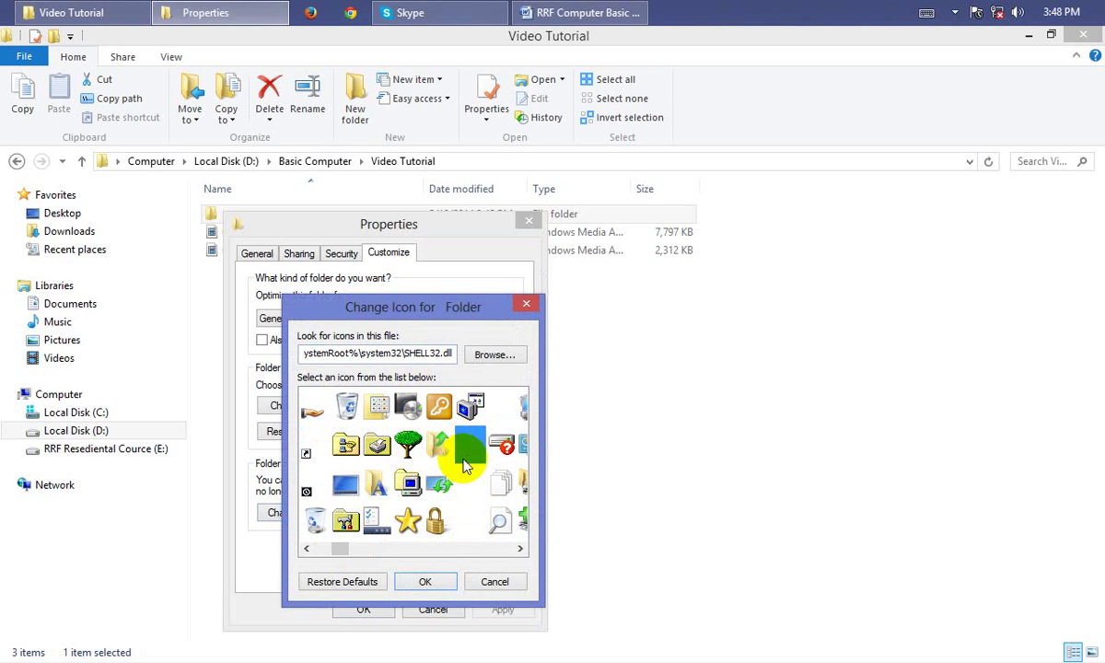
pyautogui.click(467, 516)
pyautogui.click(466, 477)
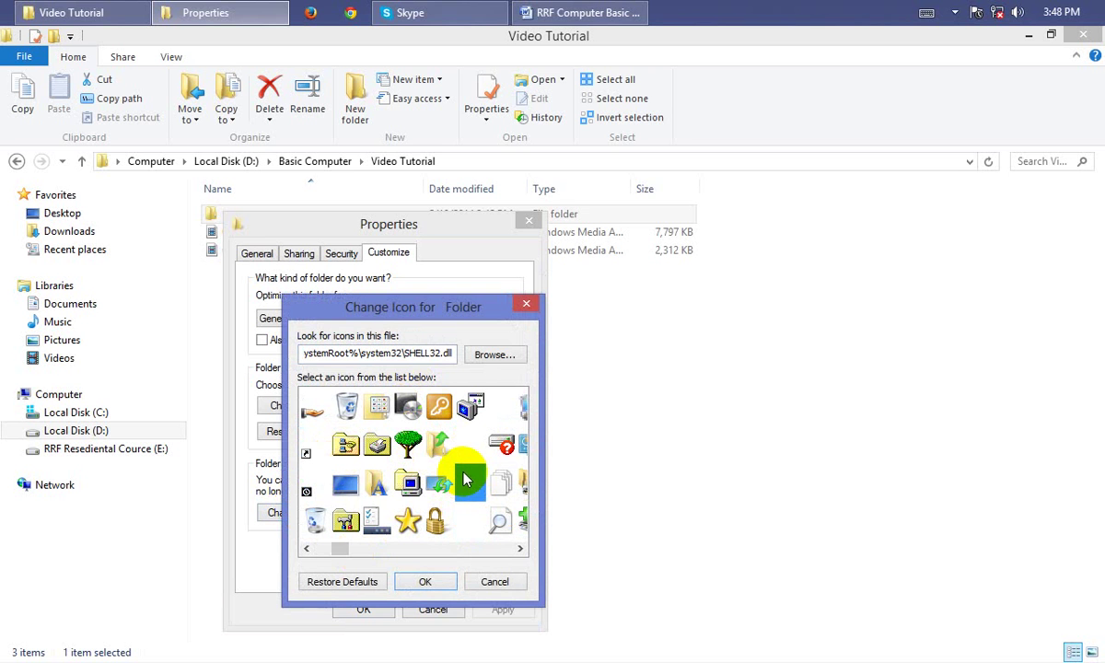
pyautogui.click(424, 582)
pyautogui.click(365, 607)
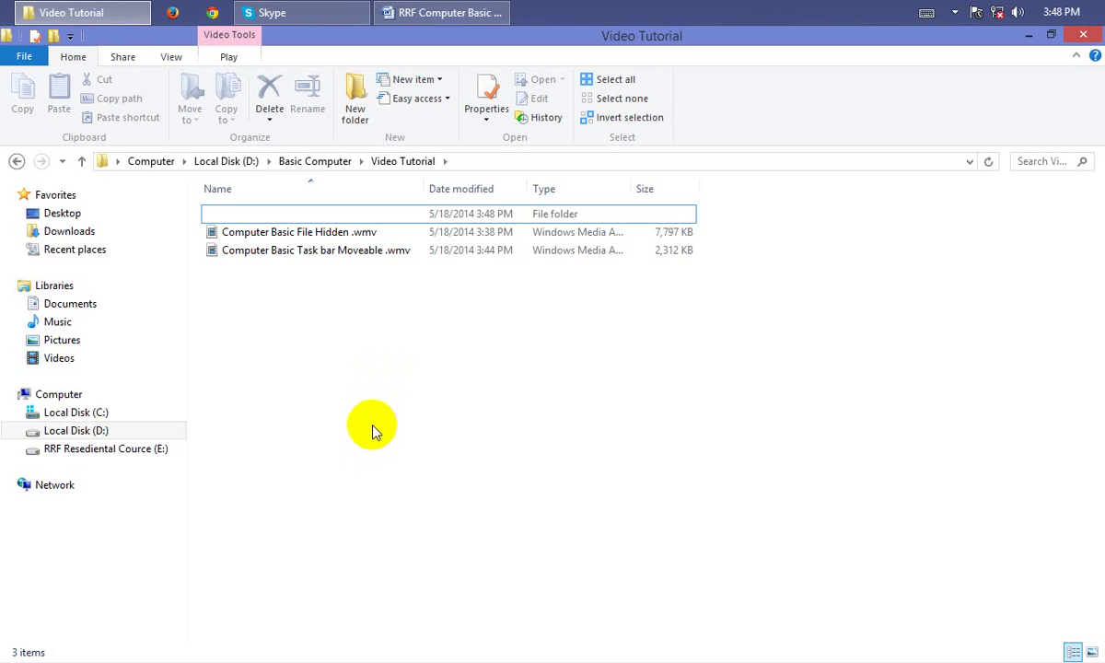
# - Refresh the file list and move Computer Basic File Hidden .wmv into the invisible folder
pyautogui.rightClick(357, 341)
pyautogui.click(413, 400)
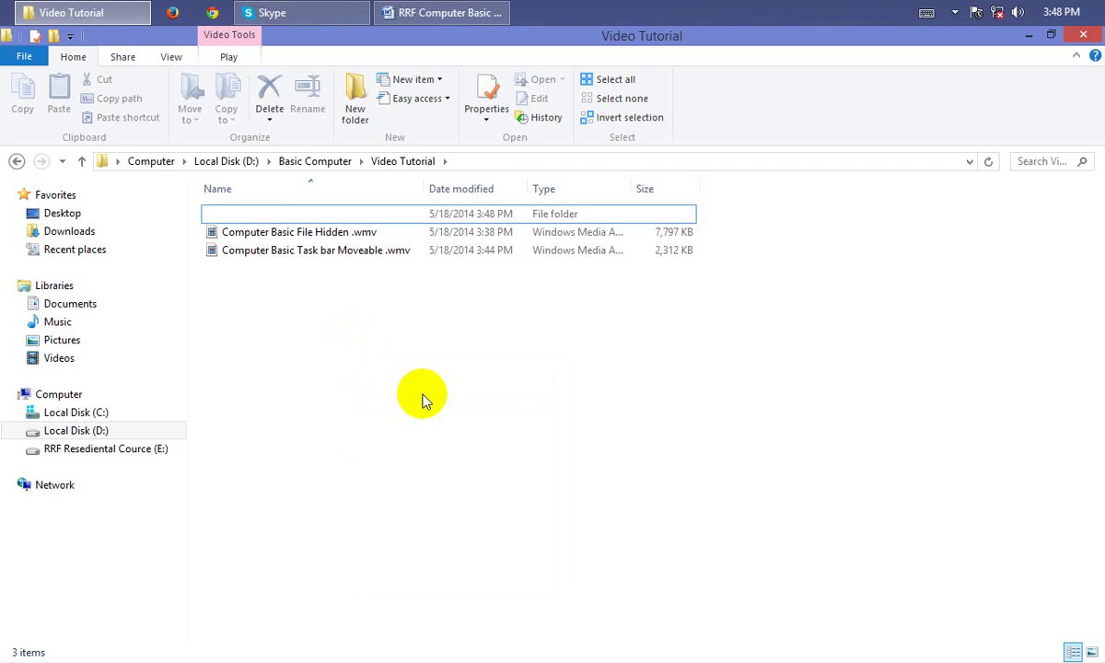
pyautogui.click(220, 218)
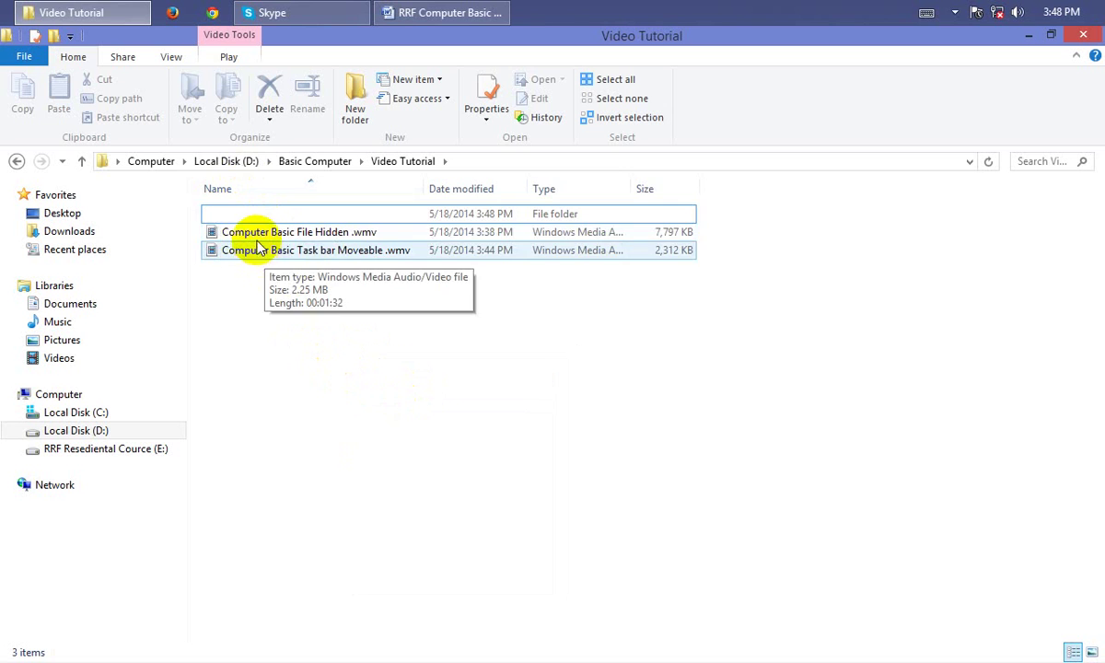
pyautogui.moveTo(241, 232); pyautogui.dragTo(254, 218)
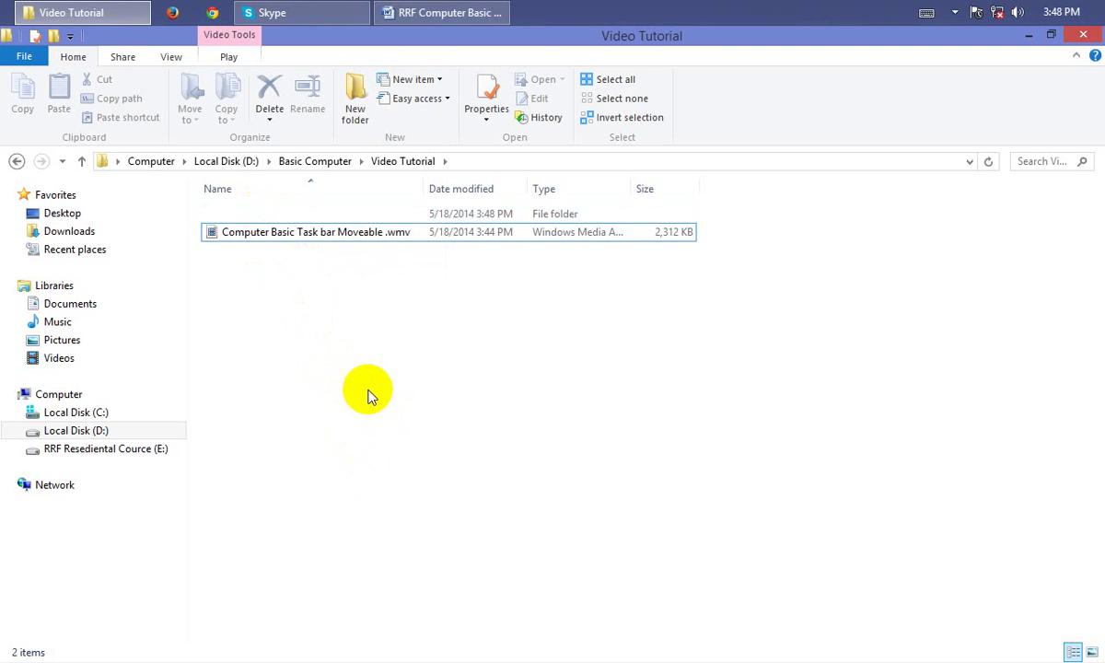
pyautogui.rightClick(233, 217)
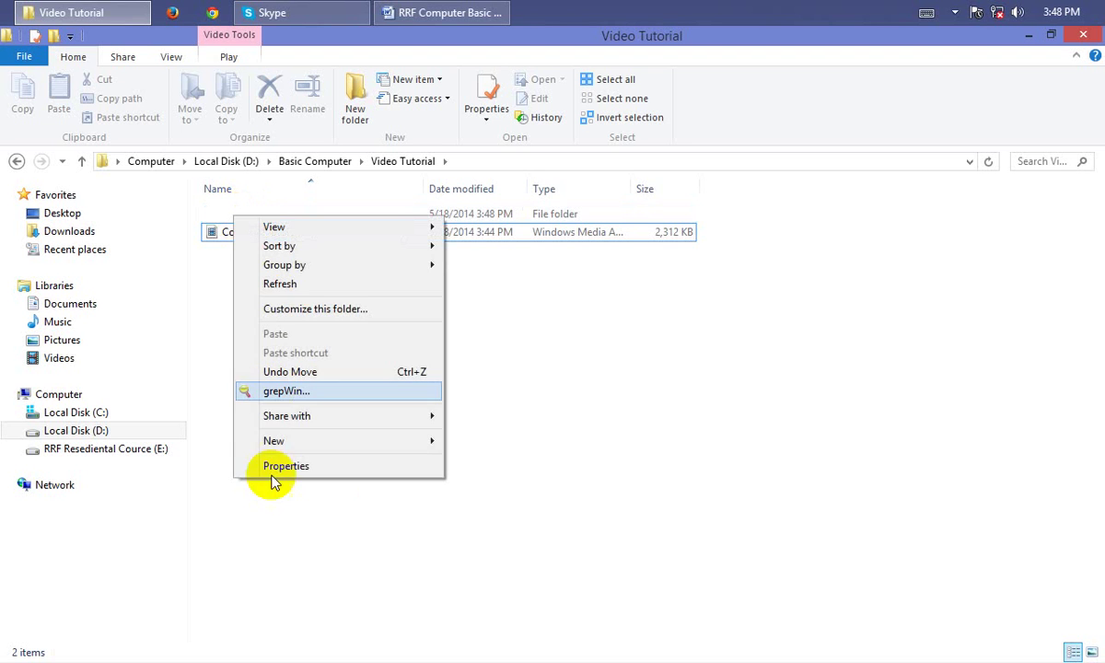
pyautogui.rightClick(229, 219)
pyautogui.click(211, 213)
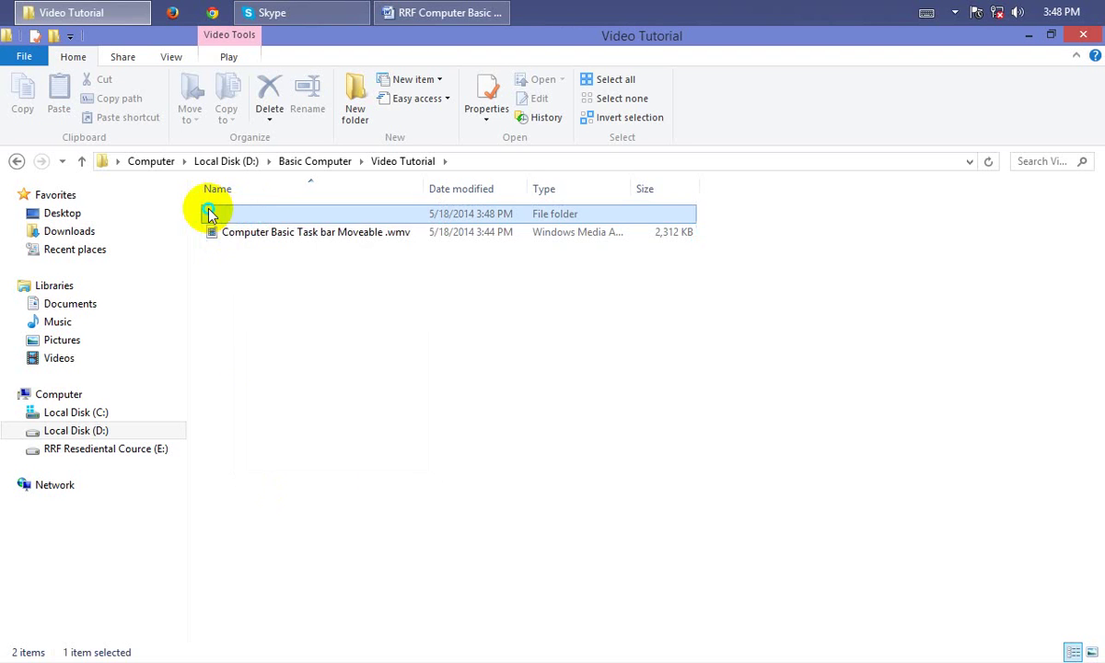
pyautogui.rightClick(211, 213)
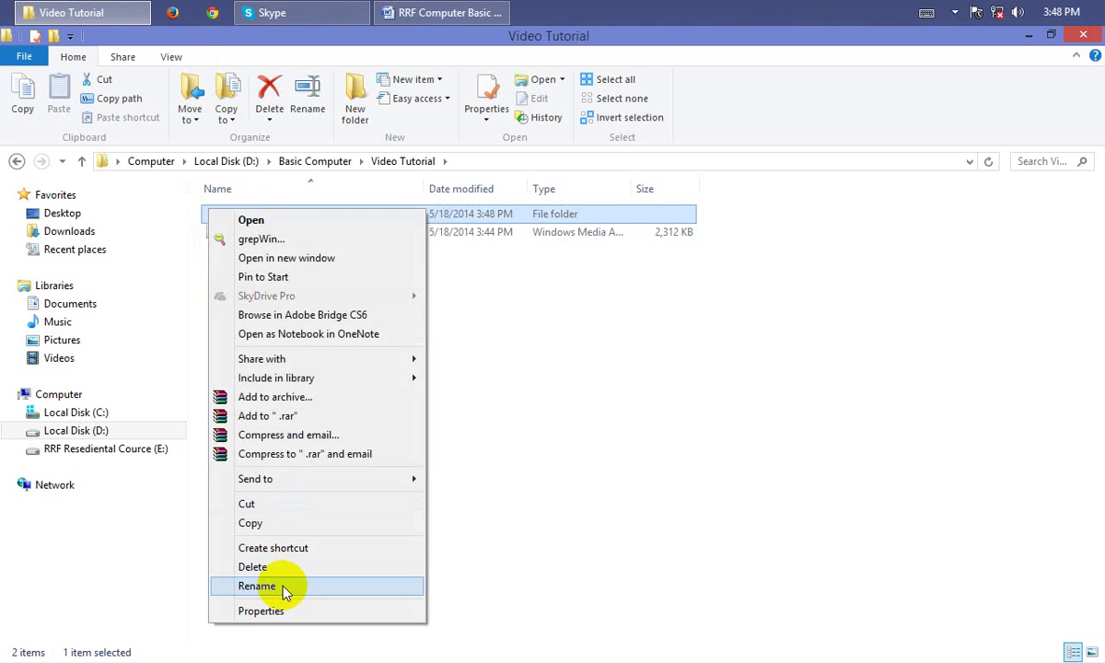
pyautogui.click(258, 586)
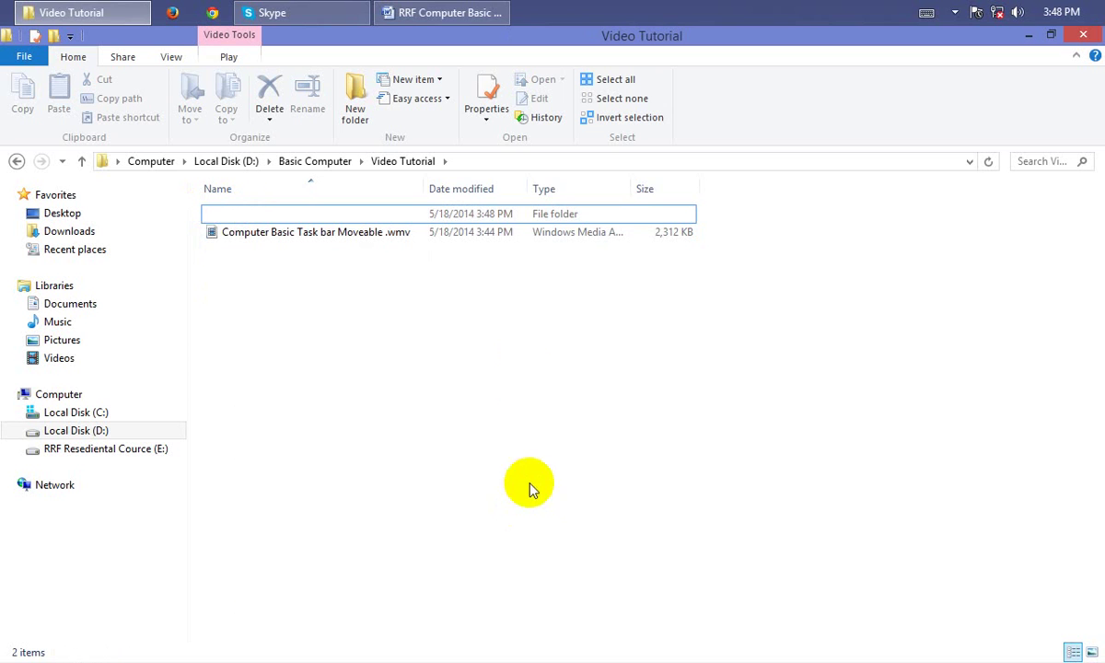
pyautogui.click(442, 213)
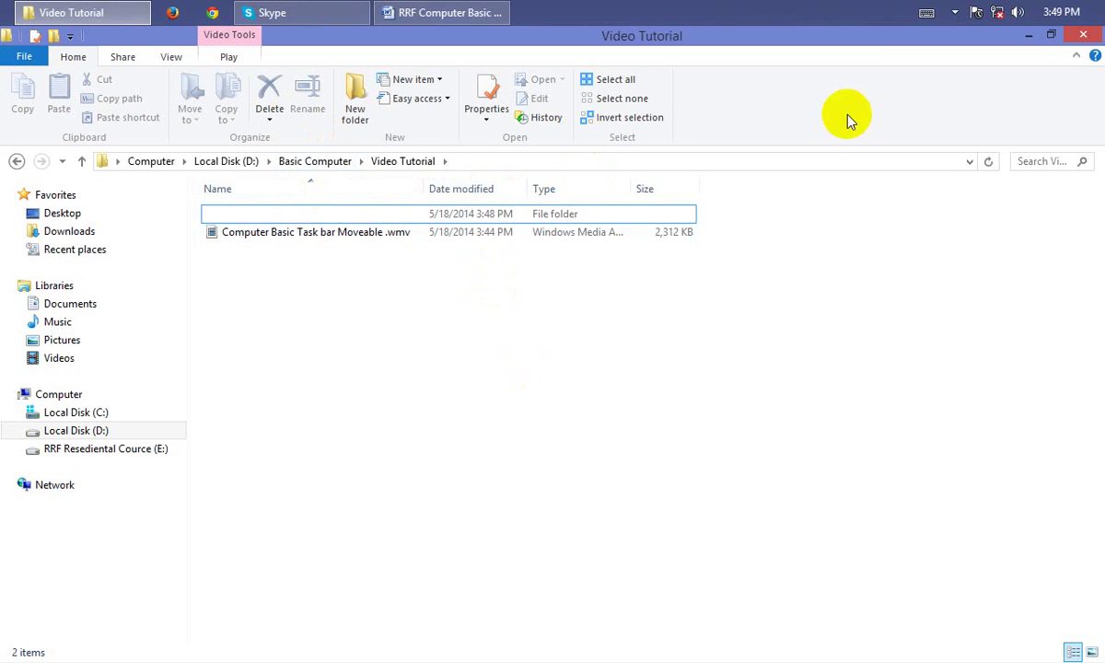
# - Try the Small icons layout for the Video Tutorial folder and return it to Details
pyautogui.rightClick(659, 263)
pyautogui.moveTo(770, 271)
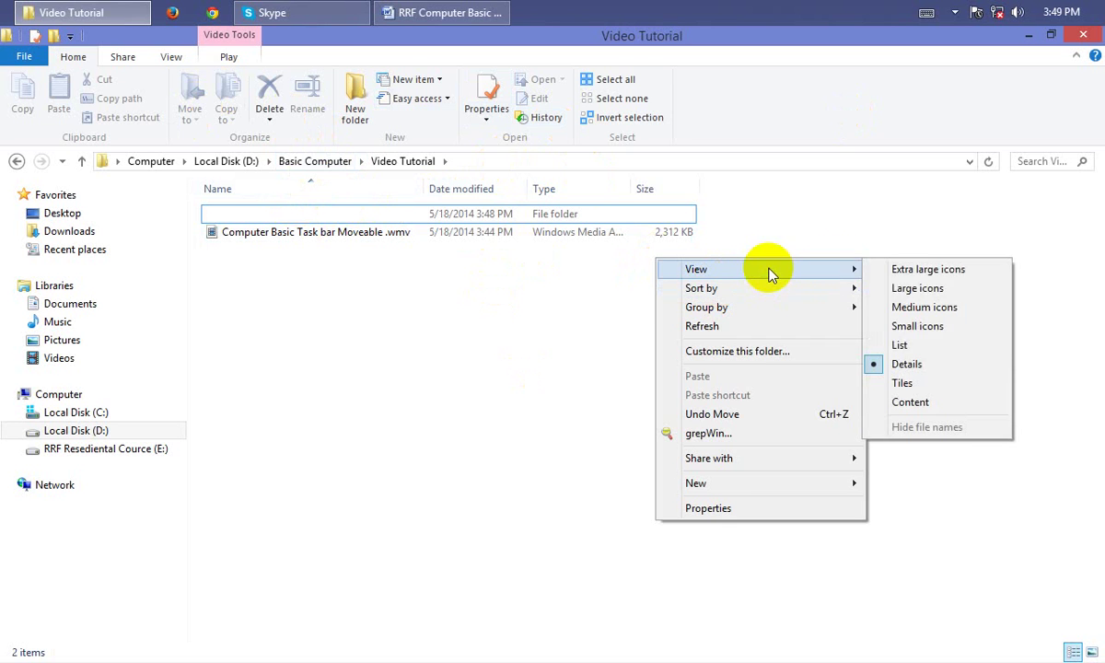
pyautogui.click(929, 330)
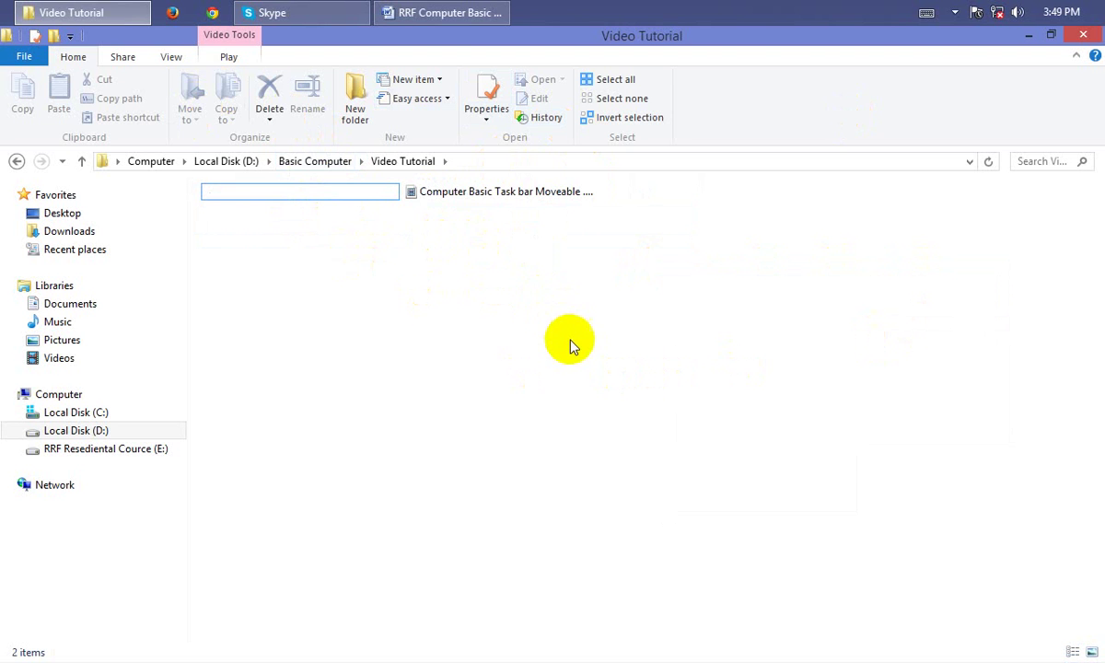
pyautogui.rightClick(635, 207)
pyautogui.moveTo(693, 216)
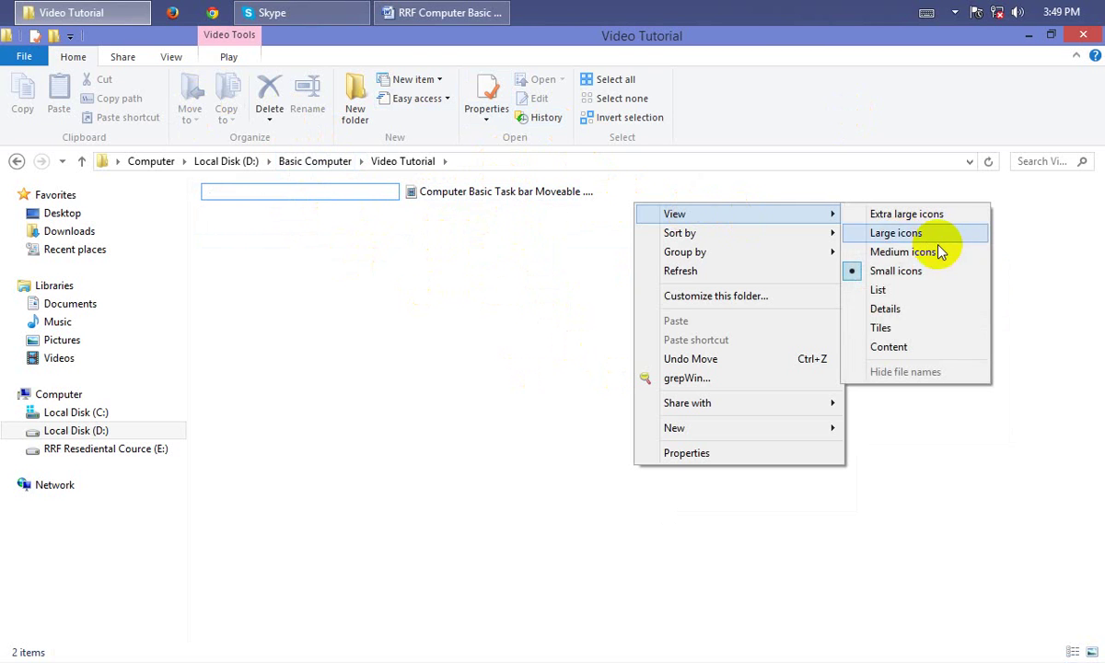
pyautogui.click(910, 308)
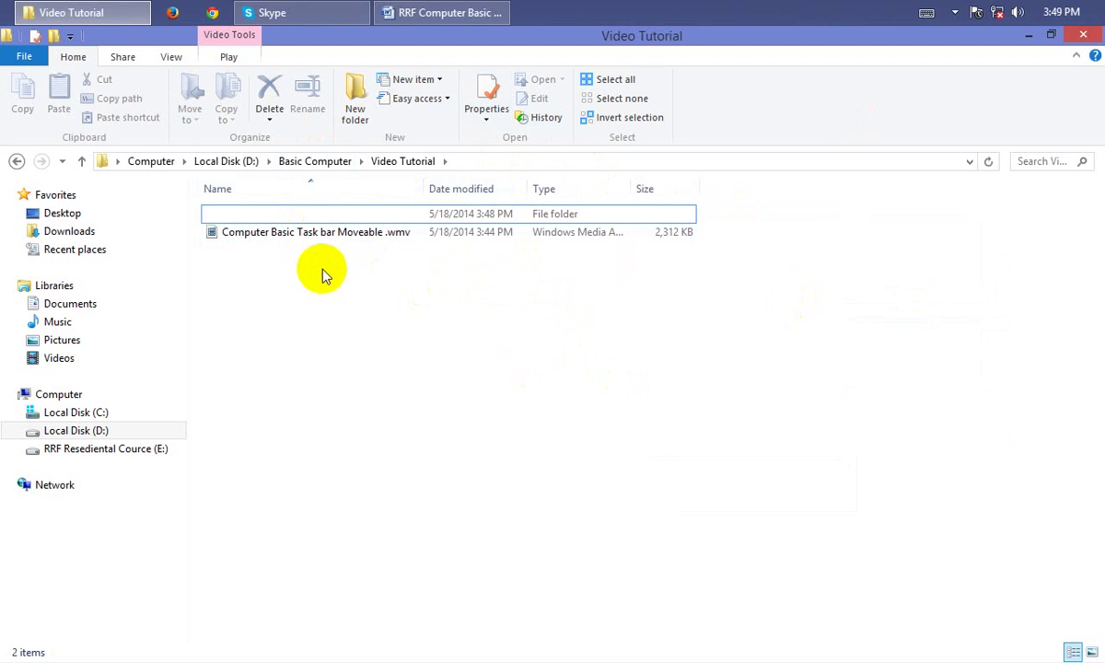
pyautogui.click(453, 218)
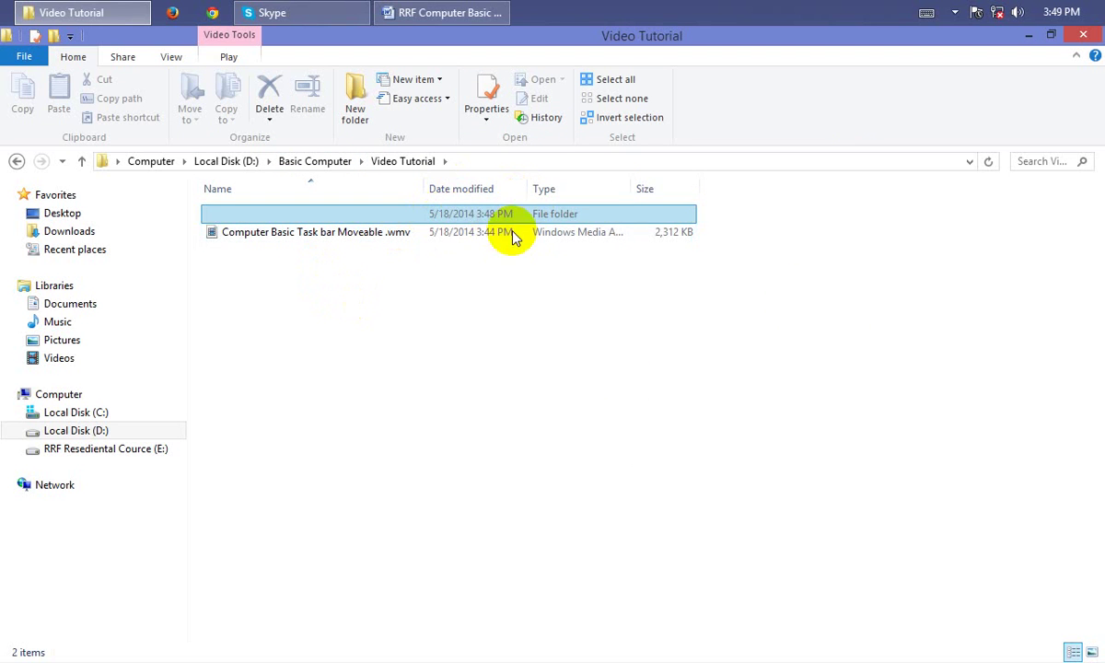
pyautogui.click(558, 350)
# - Display the Video Tutorial folder's contents as Large icons
pyautogui.rightClick(347, 263)
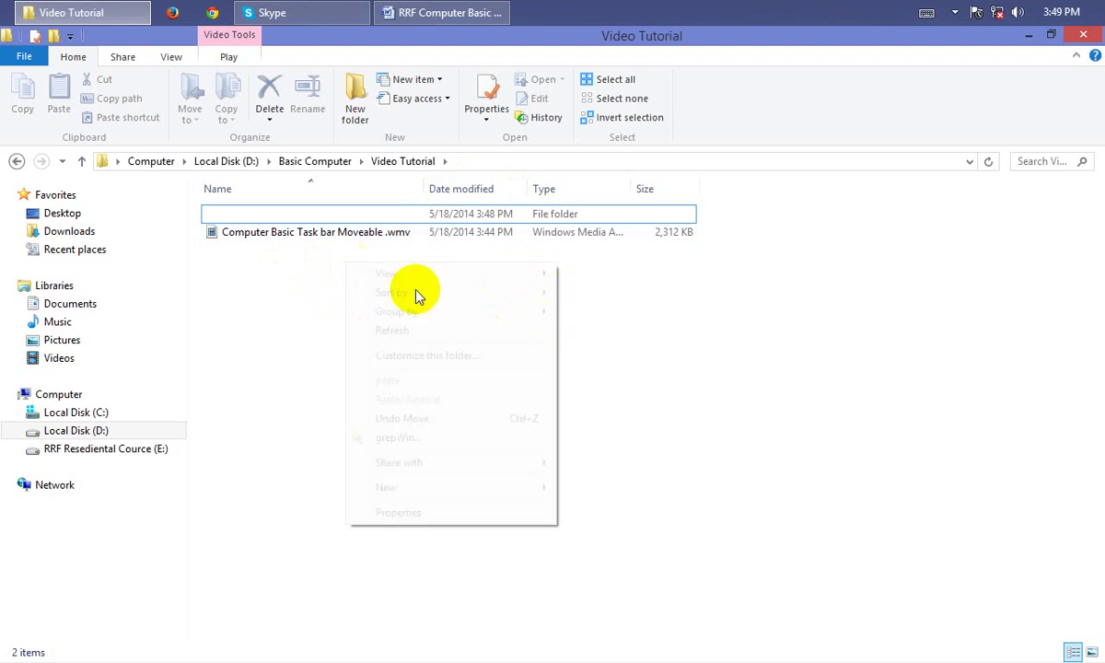
pyautogui.moveTo(460, 274)
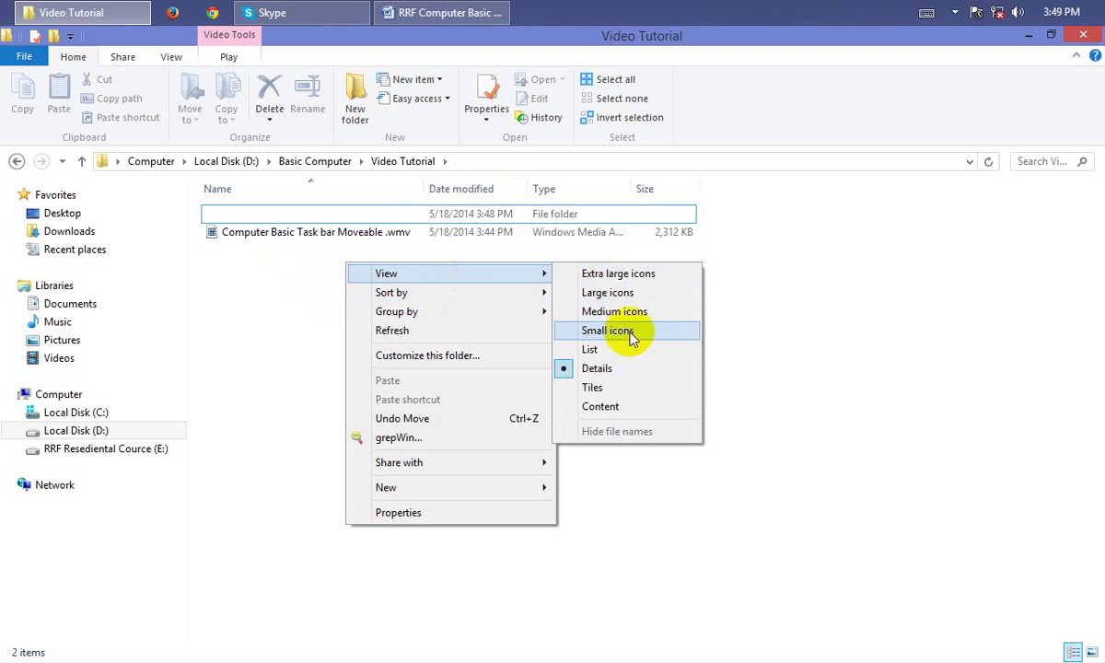
pyautogui.click(635, 293)
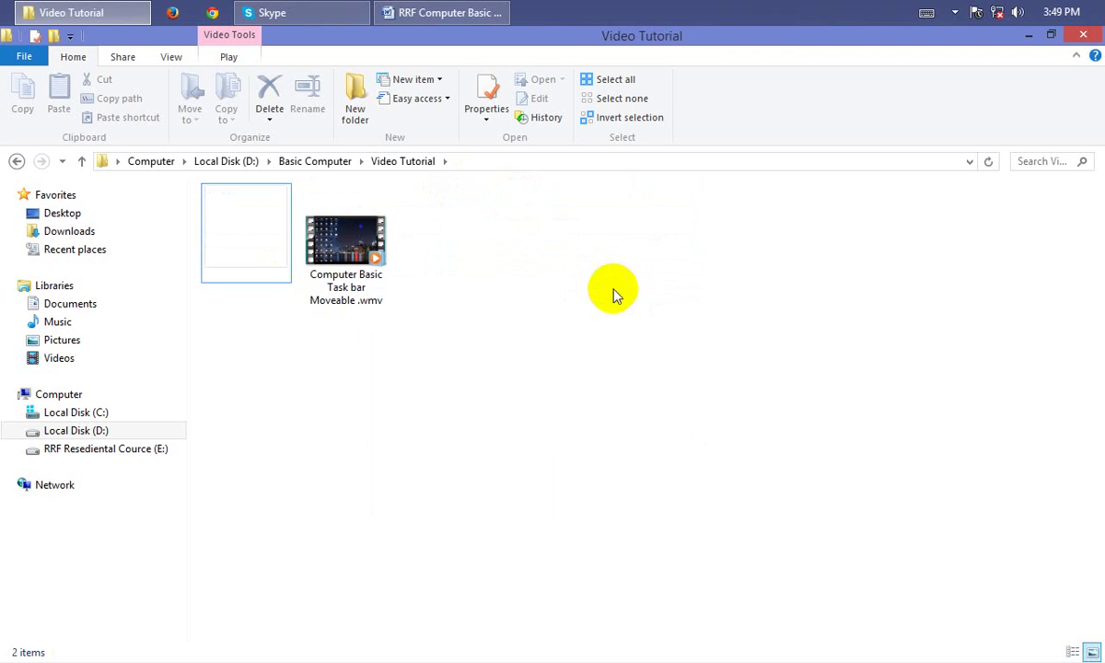
# - Display the Video Tutorial folder's contents as a List and refresh it
pyautogui.rightClick(457, 262)
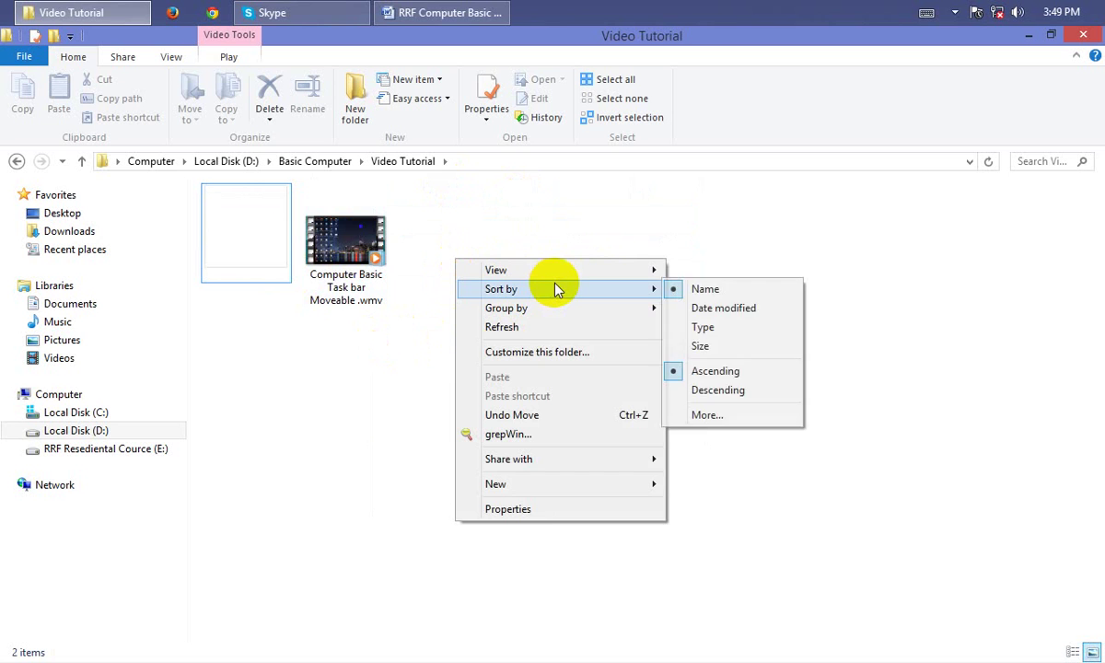
pyautogui.moveTo(562, 273)
pyautogui.click(701, 348)
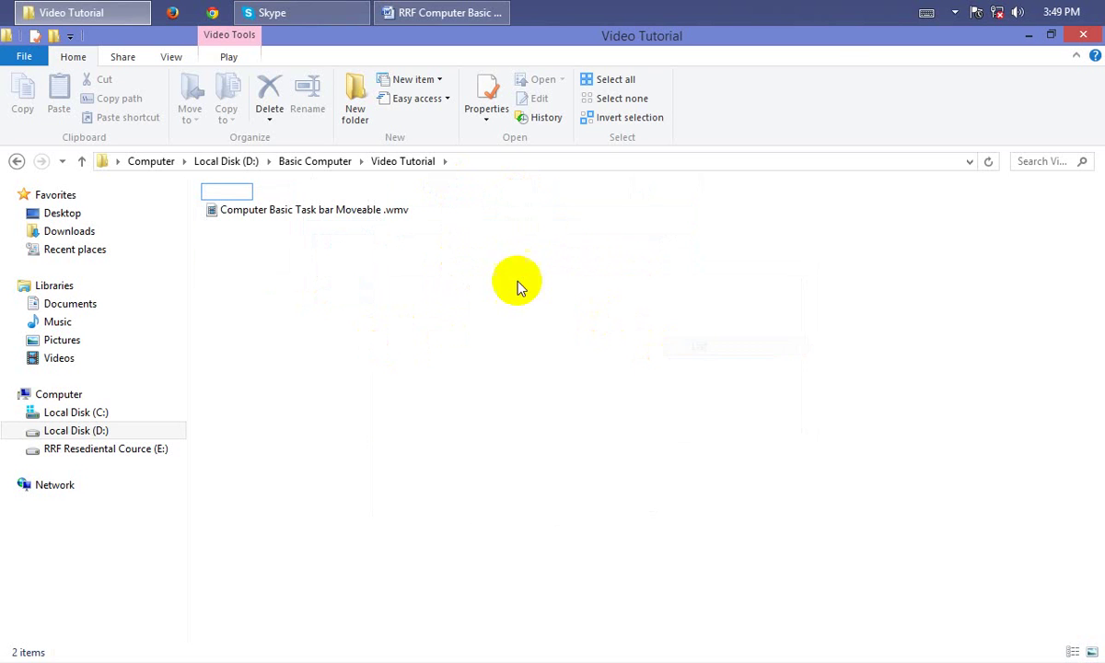
pyautogui.rightClick(468, 254)
pyautogui.click(555, 324)
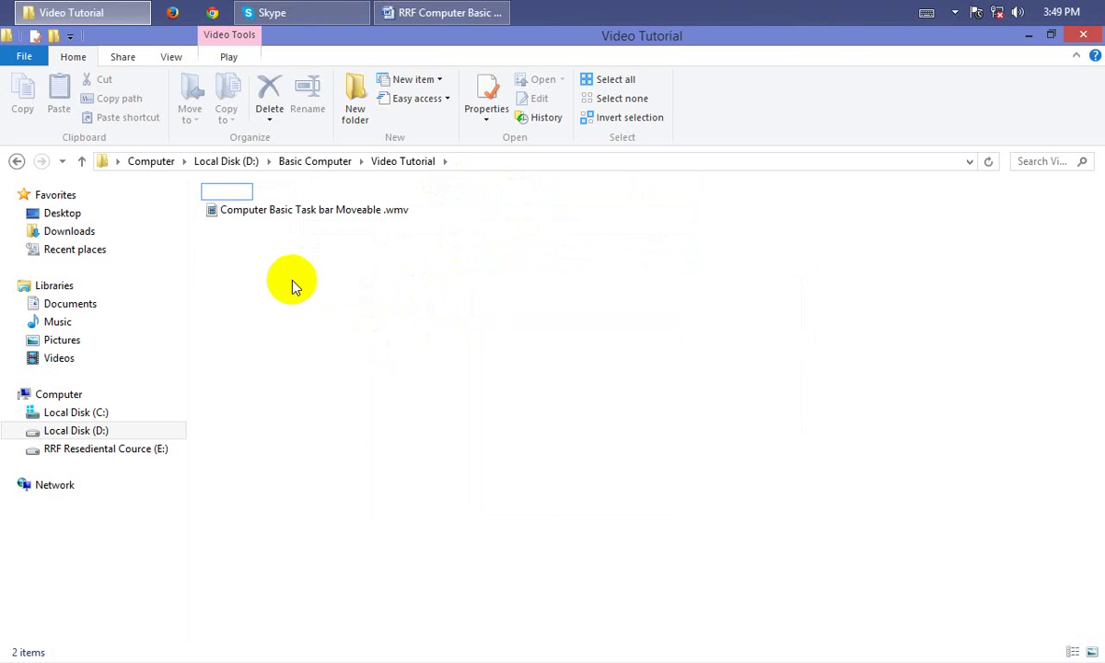
# - Rename the invisible folder as "folder"
pyautogui.click(223, 196)
pyautogui.rightClick(223, 196)
pyautogui.click(276, 568)
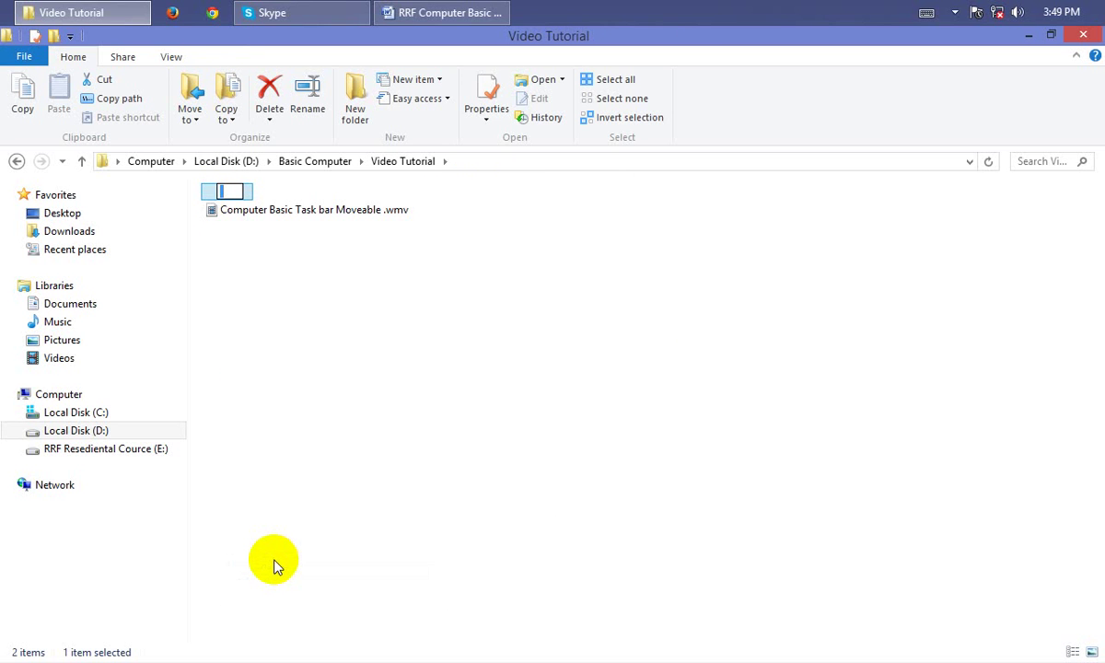
pyautogui.write('folder')
pyautogui.press('Return')
pyautogui.click(299, 361)
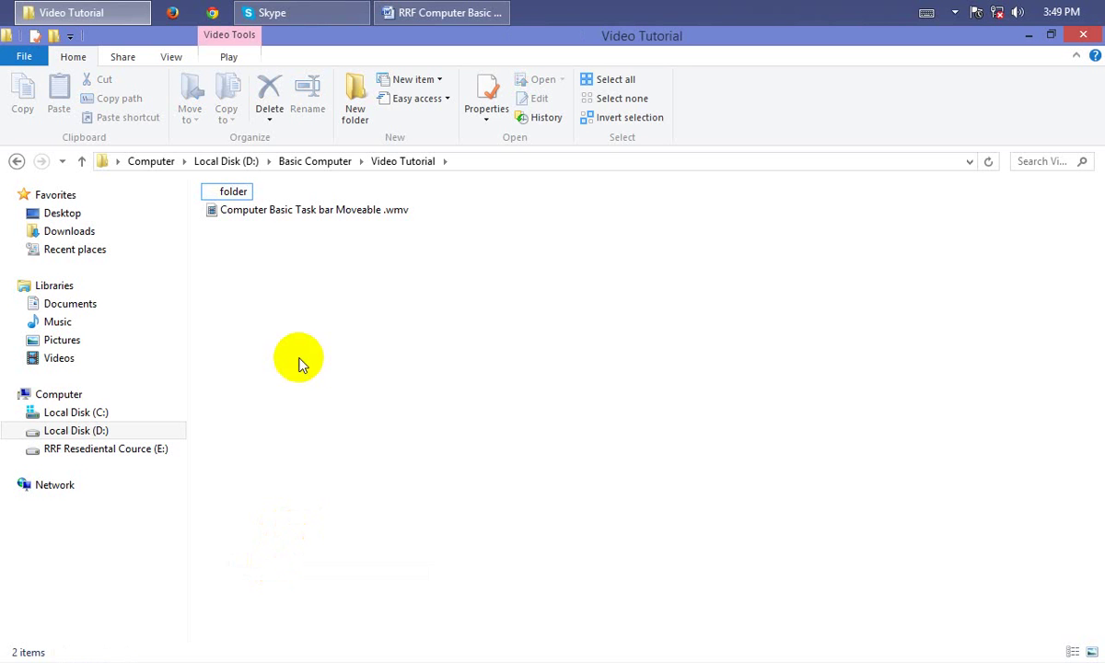
# - Change the icon of the folder named "folder" to the magnifying glass from SHELL32.dll and refresh the Video Tutorial listing
pyautogui.rightClick(236, 190)
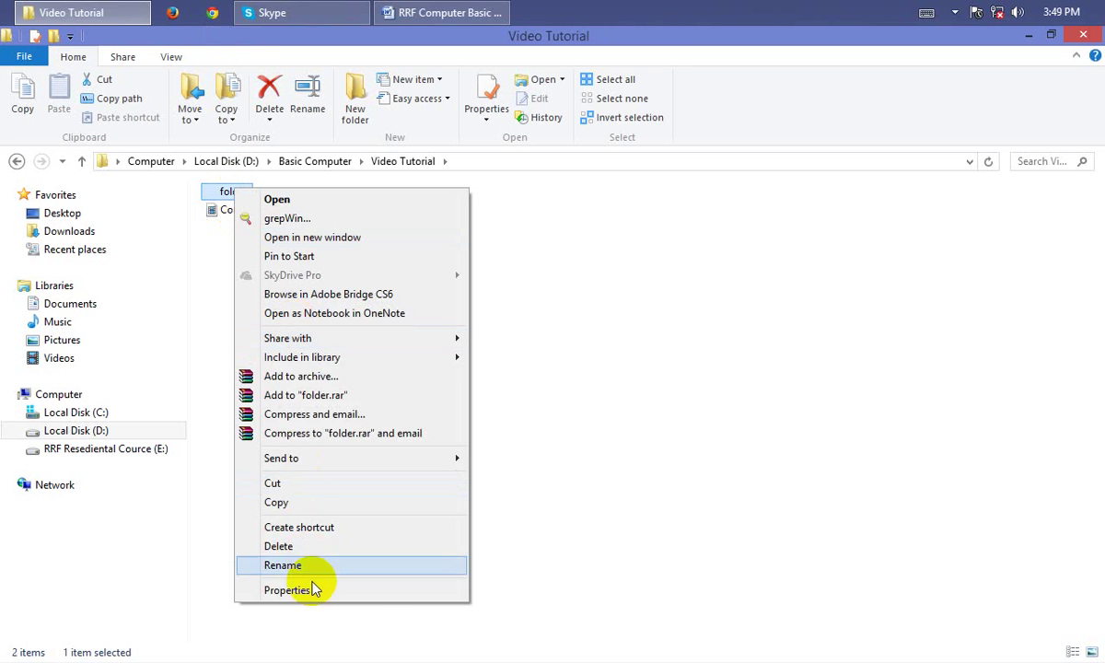
pyautogui.click(314, 589)
pyautogui.click(401, 232)
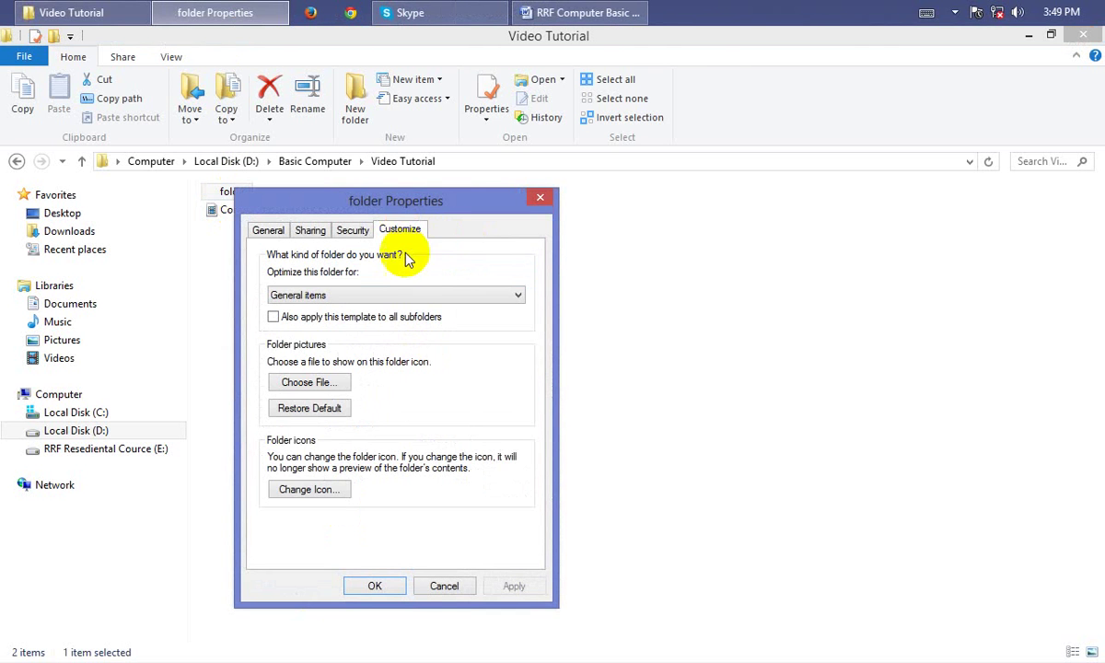
pyautogui.click(289, 489)
pyautogui.click(356, 379)
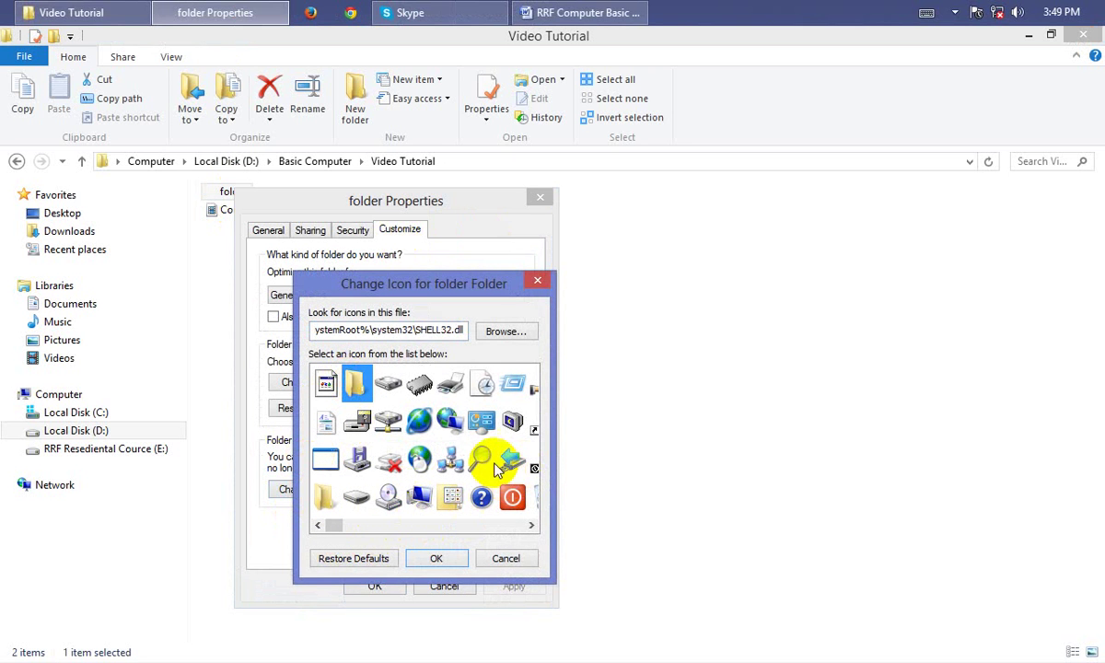
pyautogui.click(483, 458)
pyautogui.click(437, 558)
pyautogui.click(378, 586)
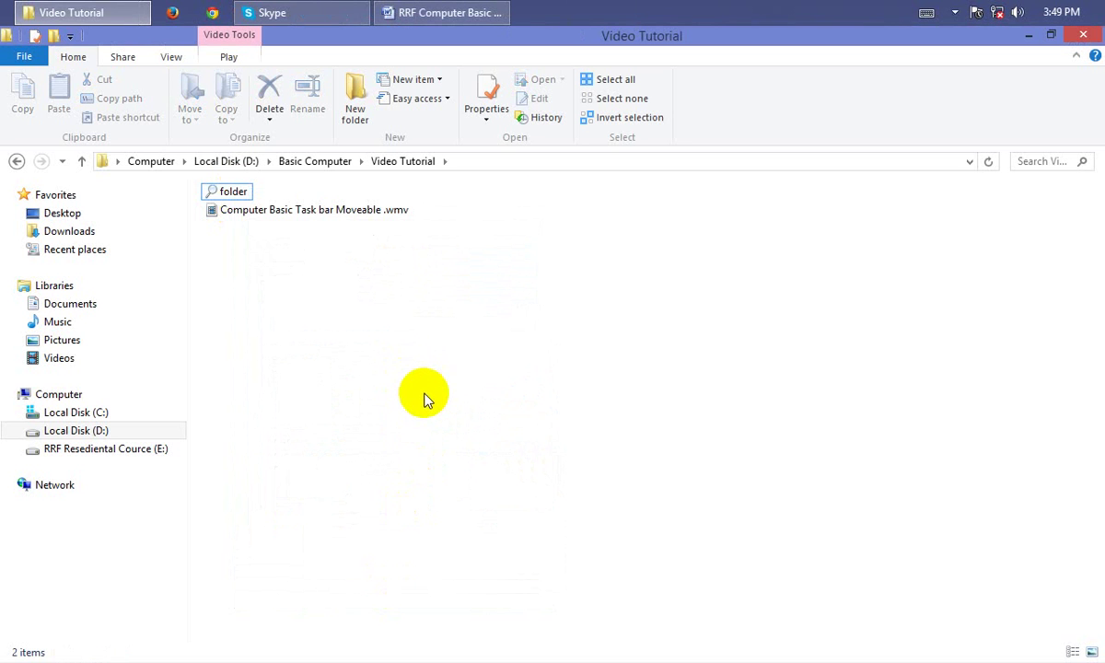
pyautogui.rightClick(430, 359)
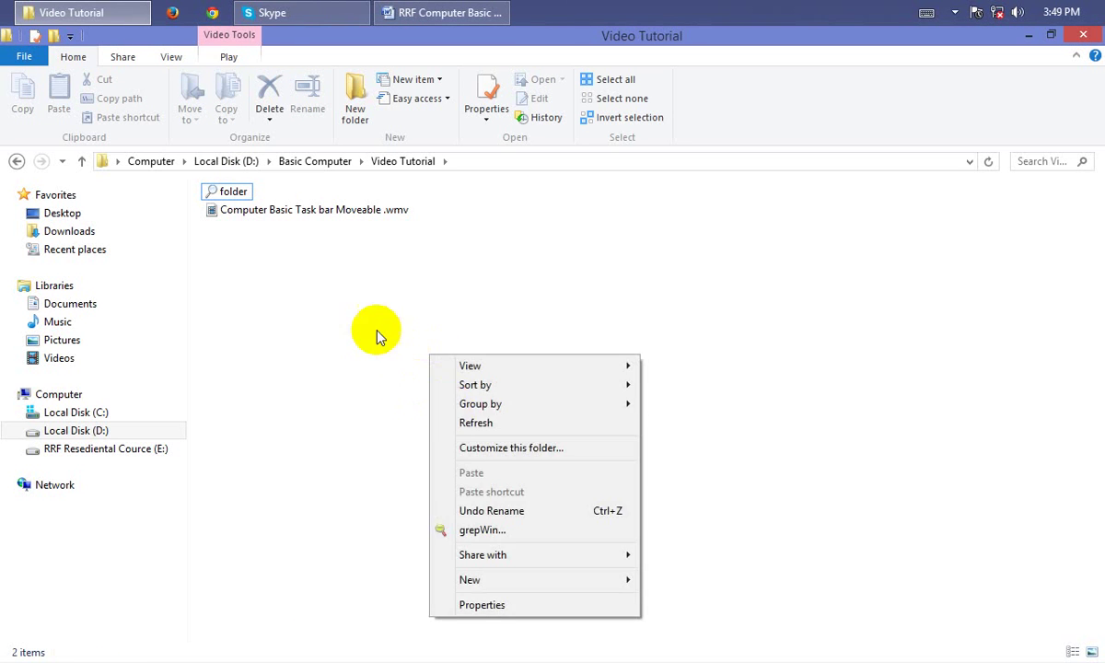
pyautogui.click(462, 422)
# - Check the video stored inside the folder with the magnifying-glass icon and return to the Video Tutorial folder
pyautogui.doubleClick(243, 197)
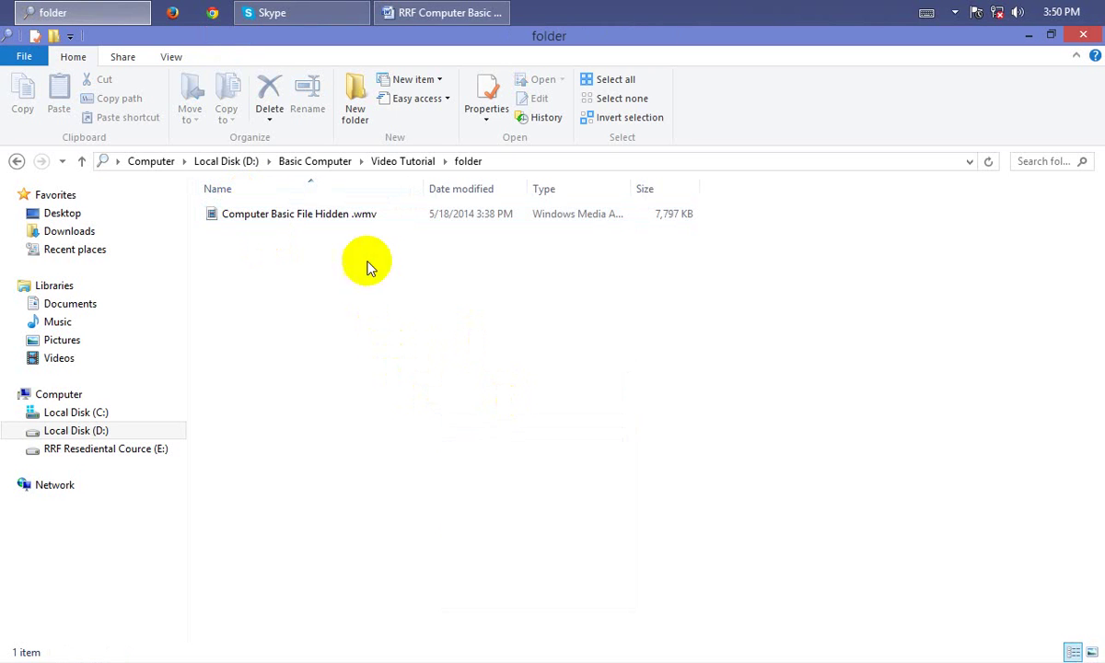
pyautogui.click(292, 213)
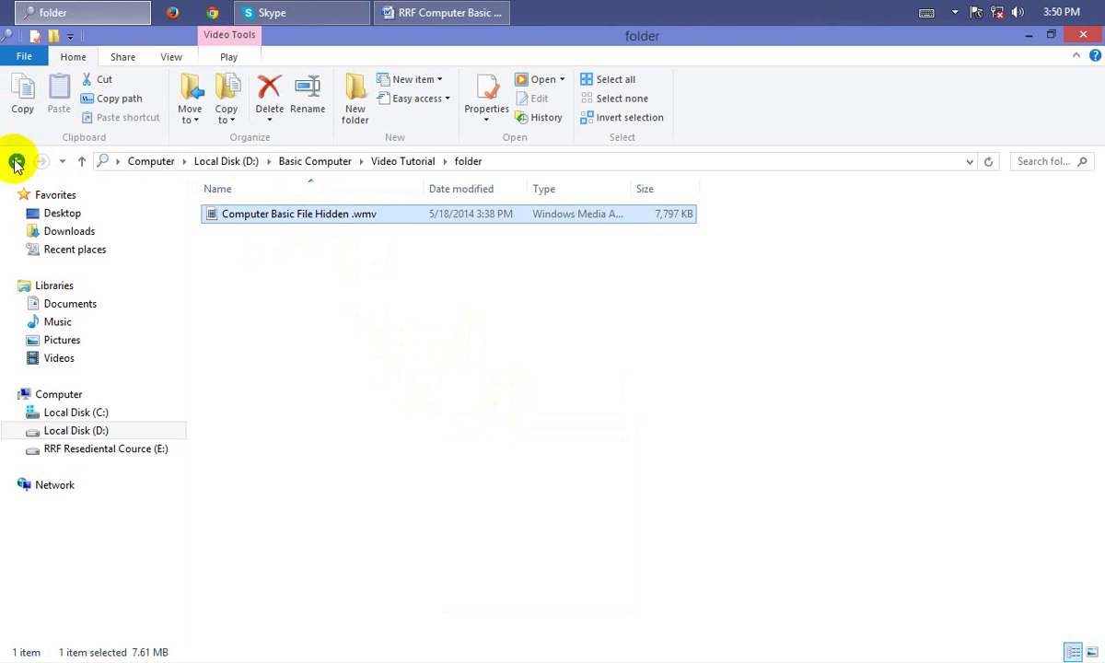
pyautogui.click(16, 162)
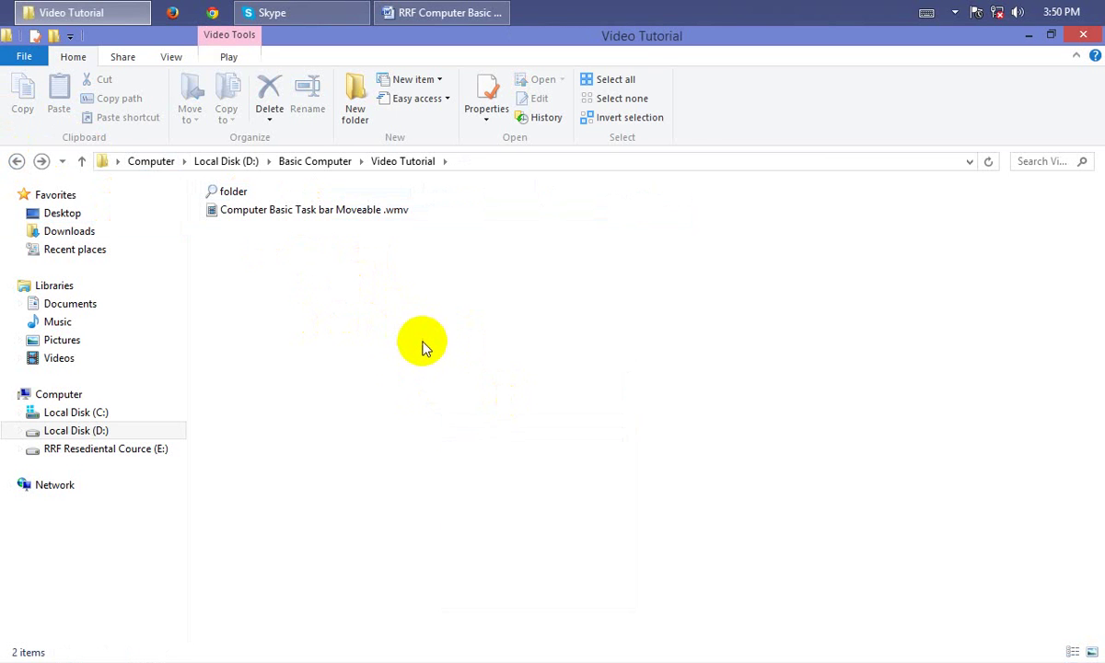
pyautogui.click(218, 194)
pyautogui.doubleClick(218, 194)
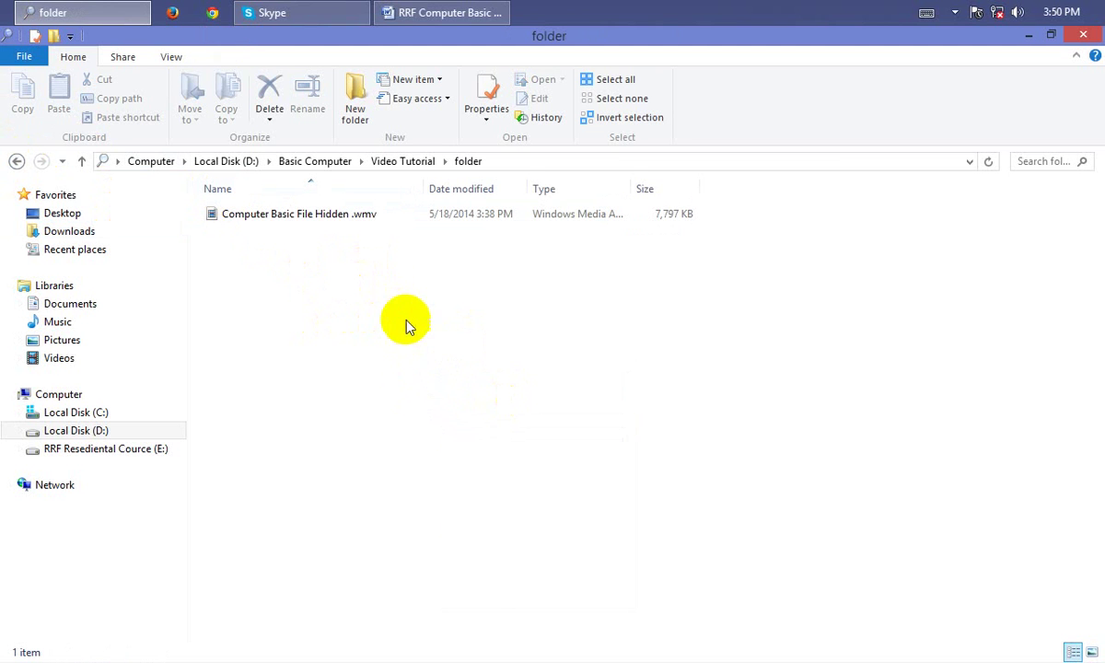
pyautogui.click(318, 214)
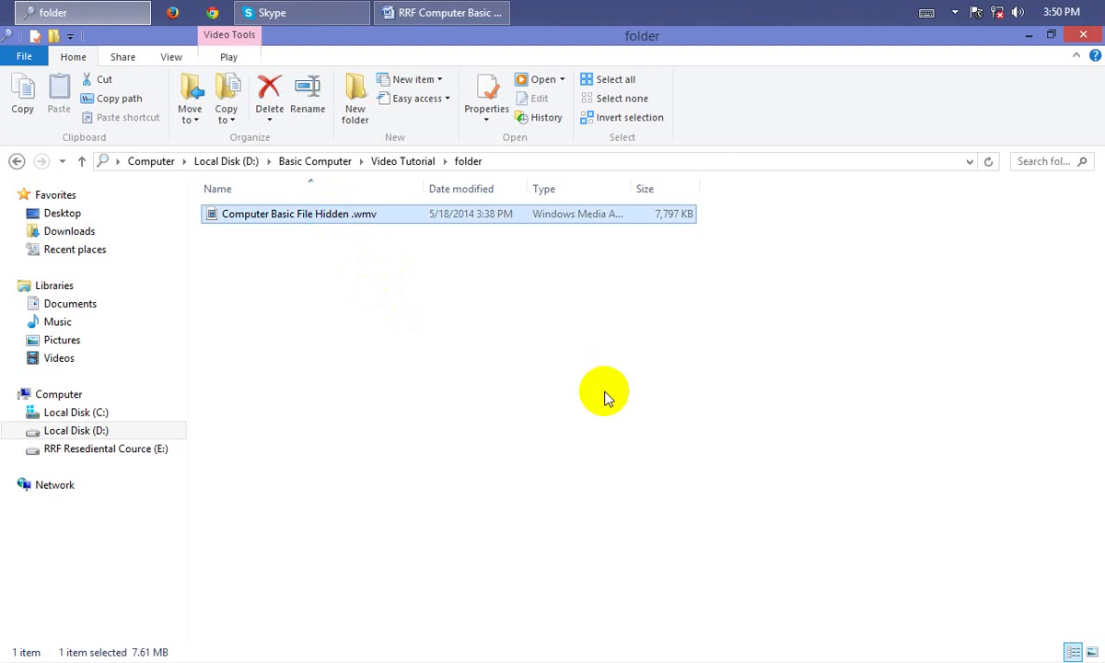
pyautogui.rightClick(361, 214)
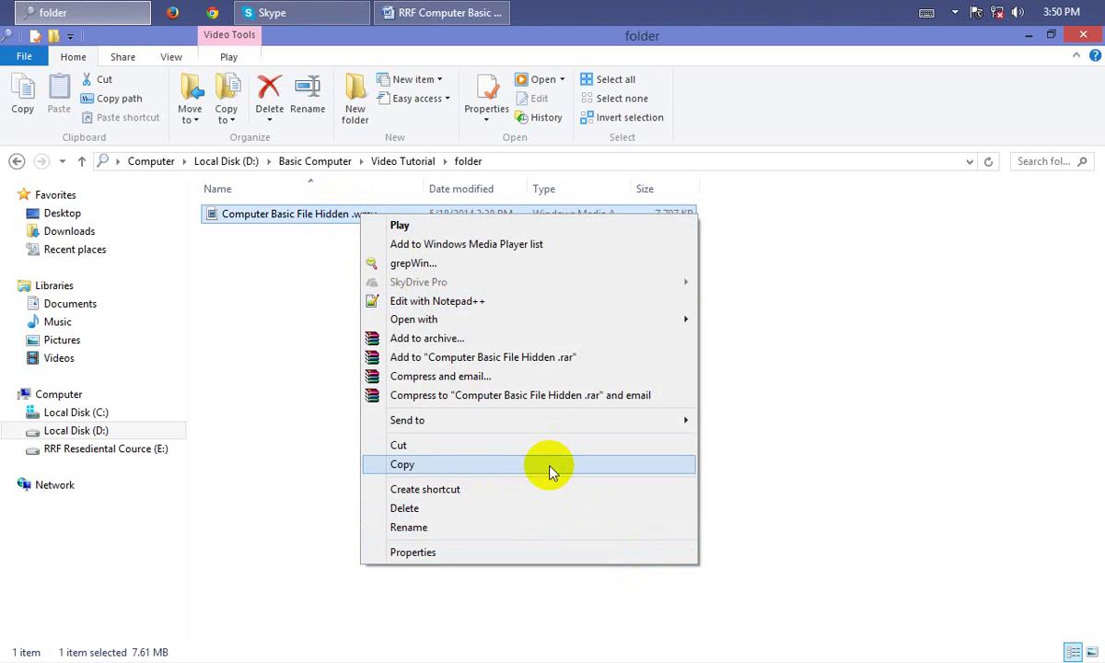
pyautogui.click(291, 359)
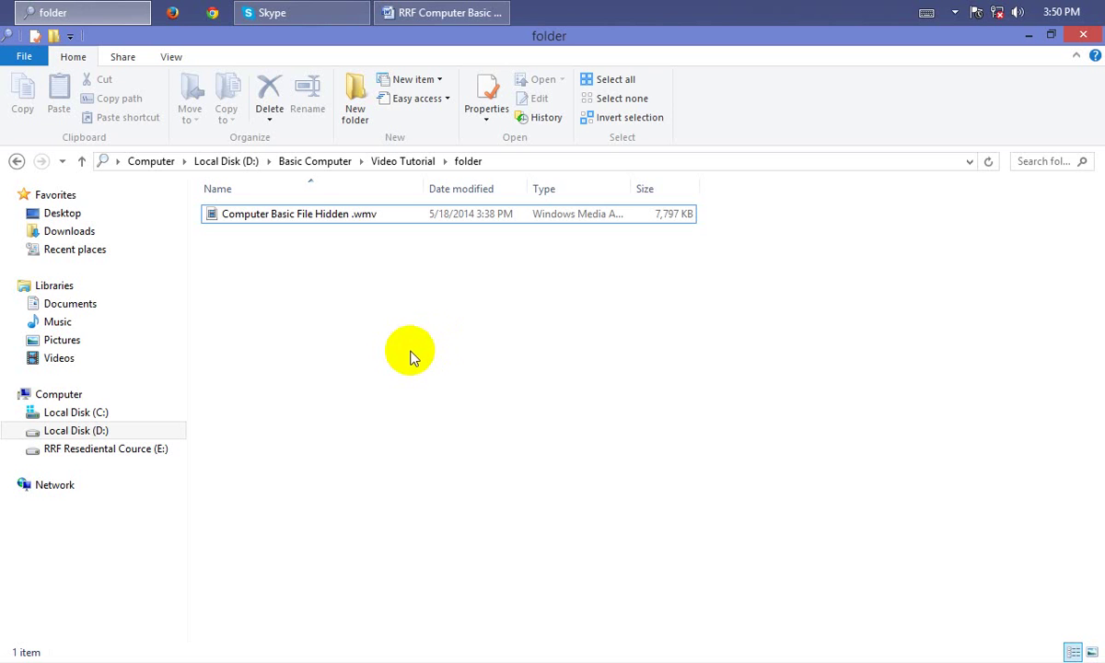
pyautogui.rightClick(308, 219)
pyautogui.click(288, 346)
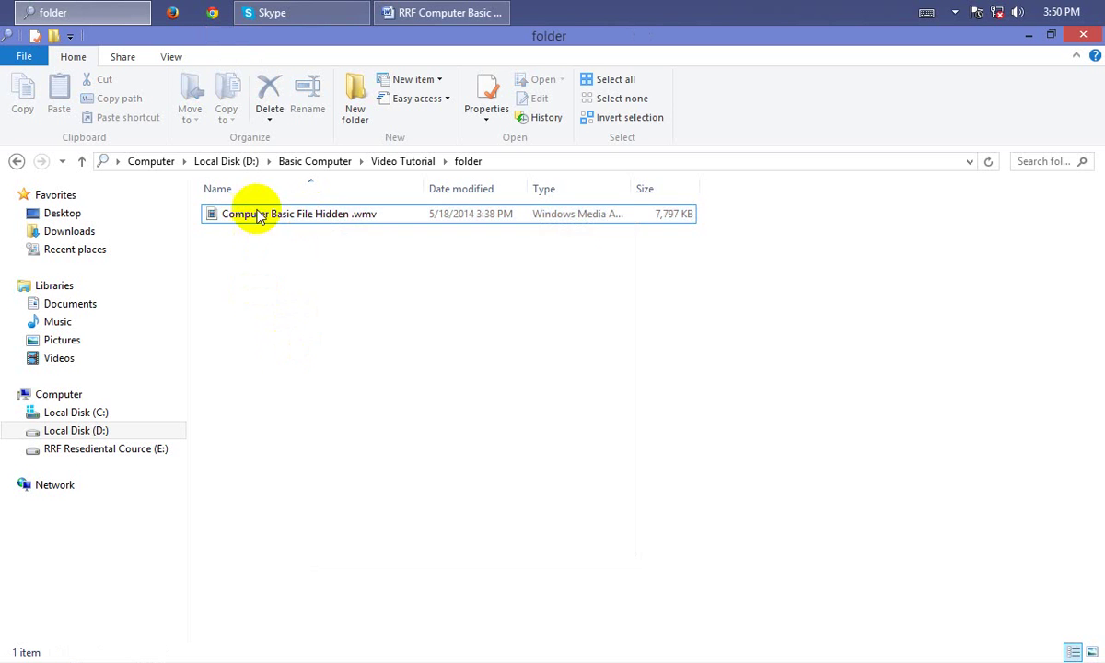
pyautogui.click(259, 215)
pyautogui.click(16, 161)
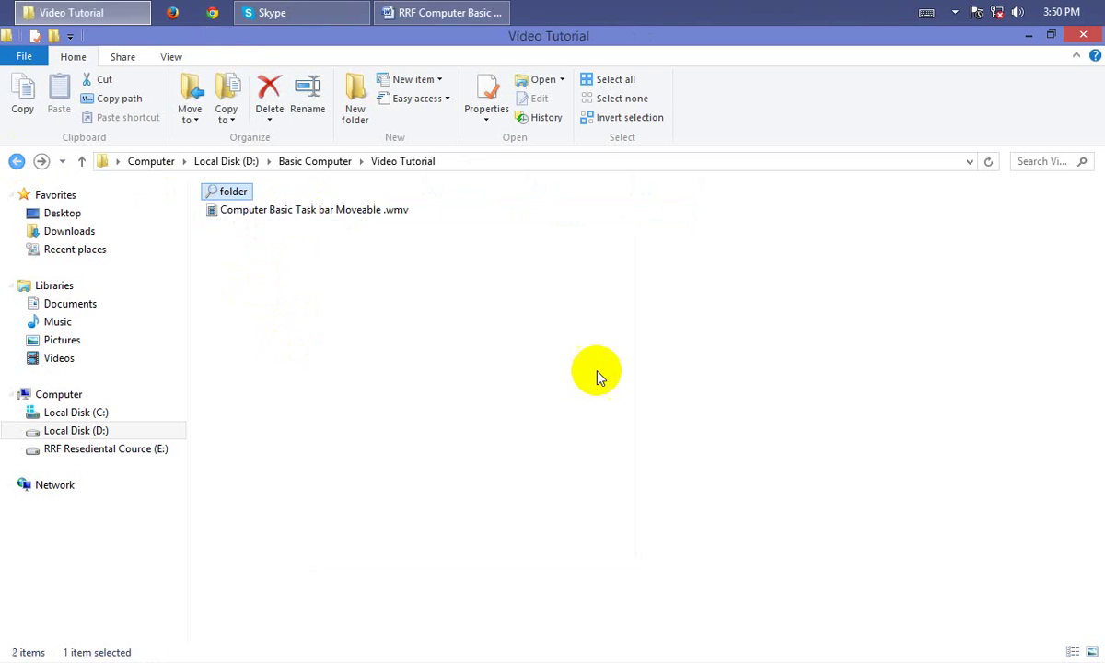
# - Move "Computer Basic File Hidden .wmv" out of the folder named "folder" into the Video Tutorial folder
pyautogui.doubleClick(233, 193)
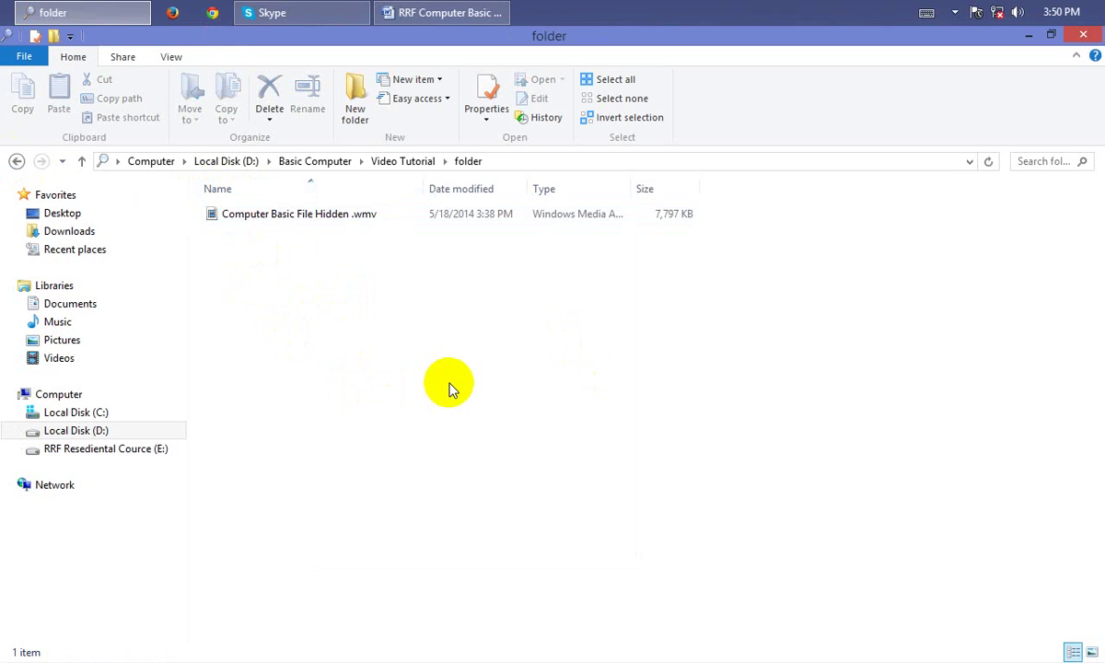
pyautogui.rightClick(308, 222)
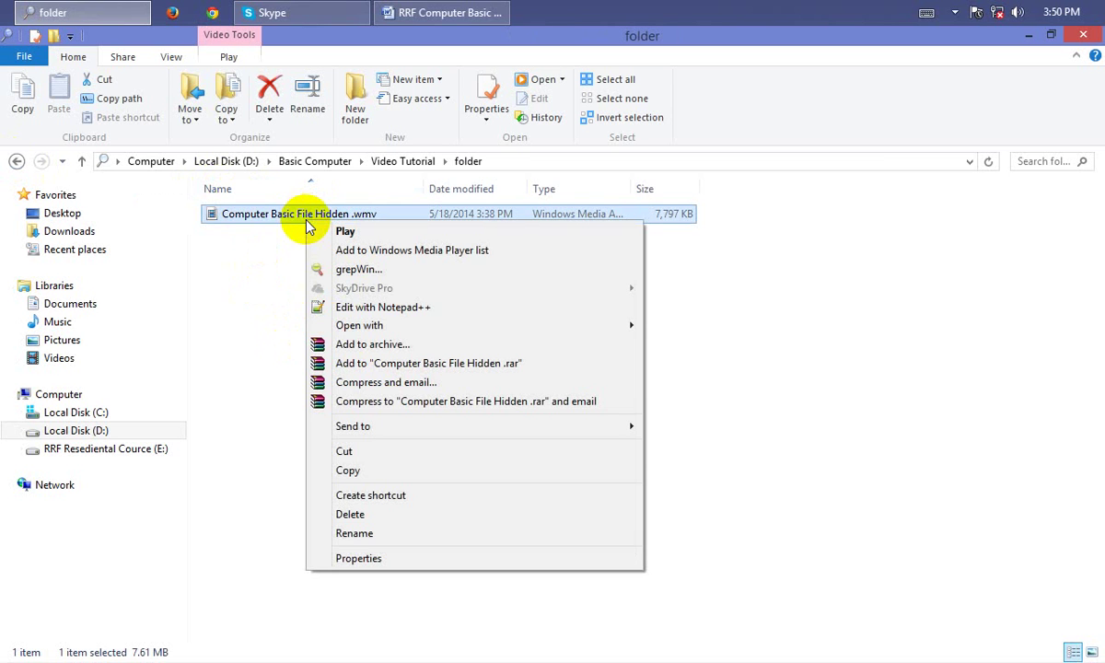
pyautogui.click(387, 455)
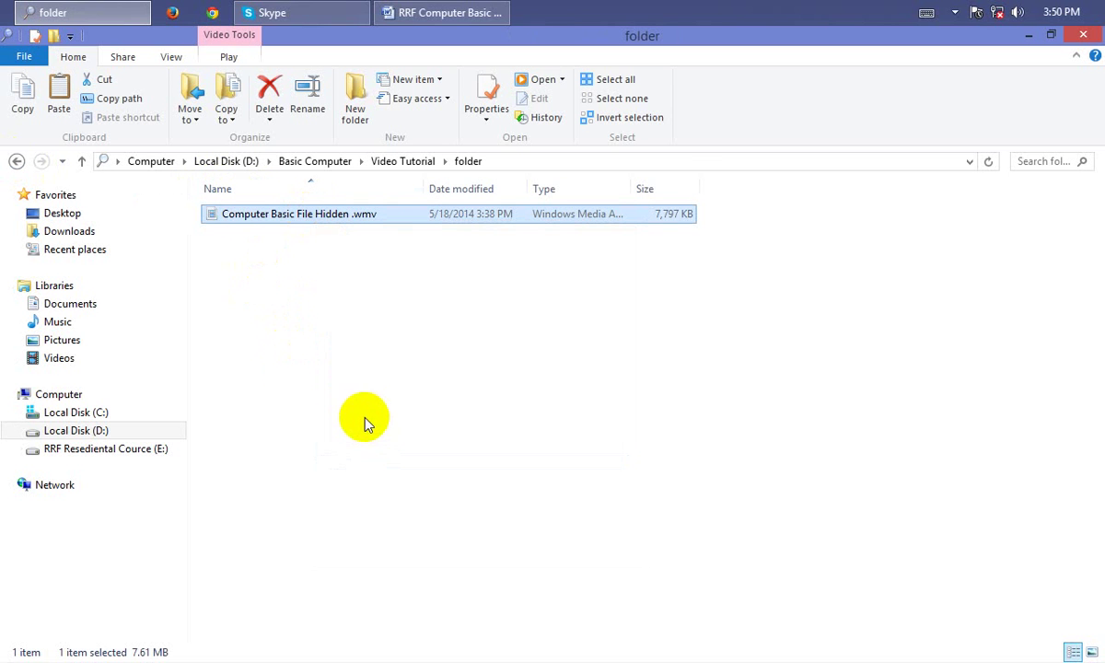
pyautogui.click(17, 161)
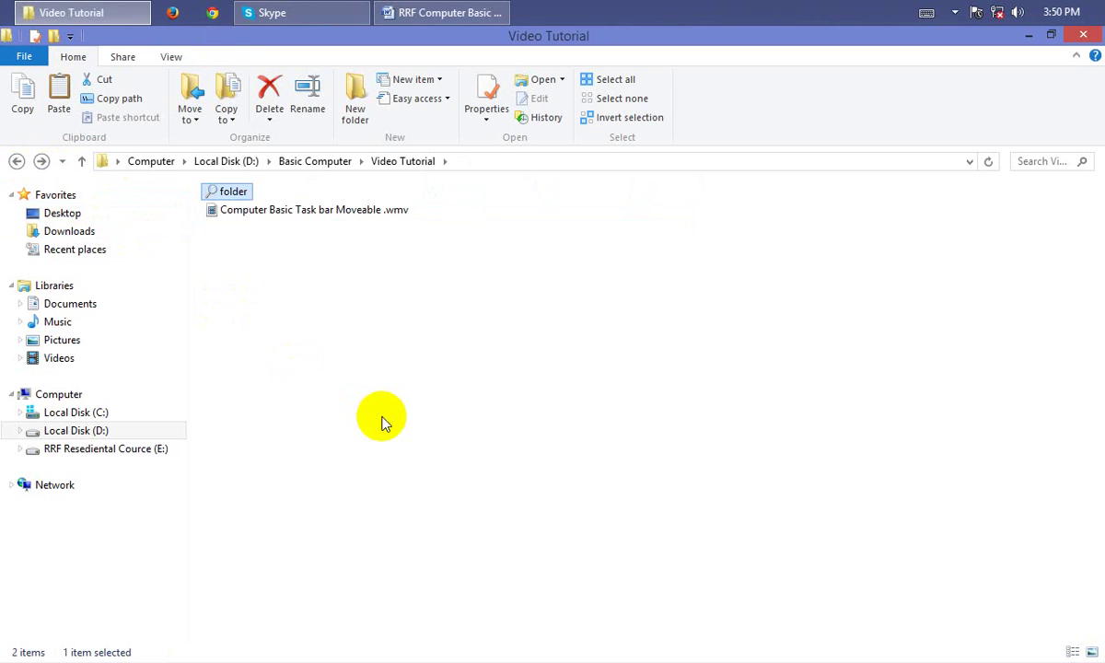
pyautogui.click(382, 424)
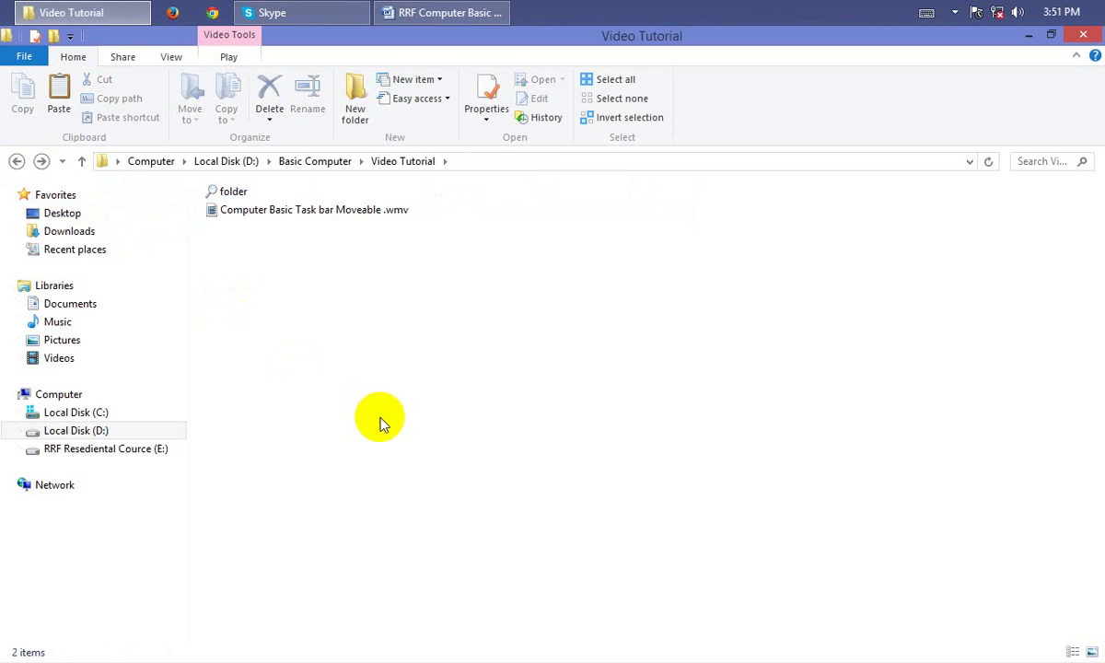
pyautogui.rightClick(338, 316)
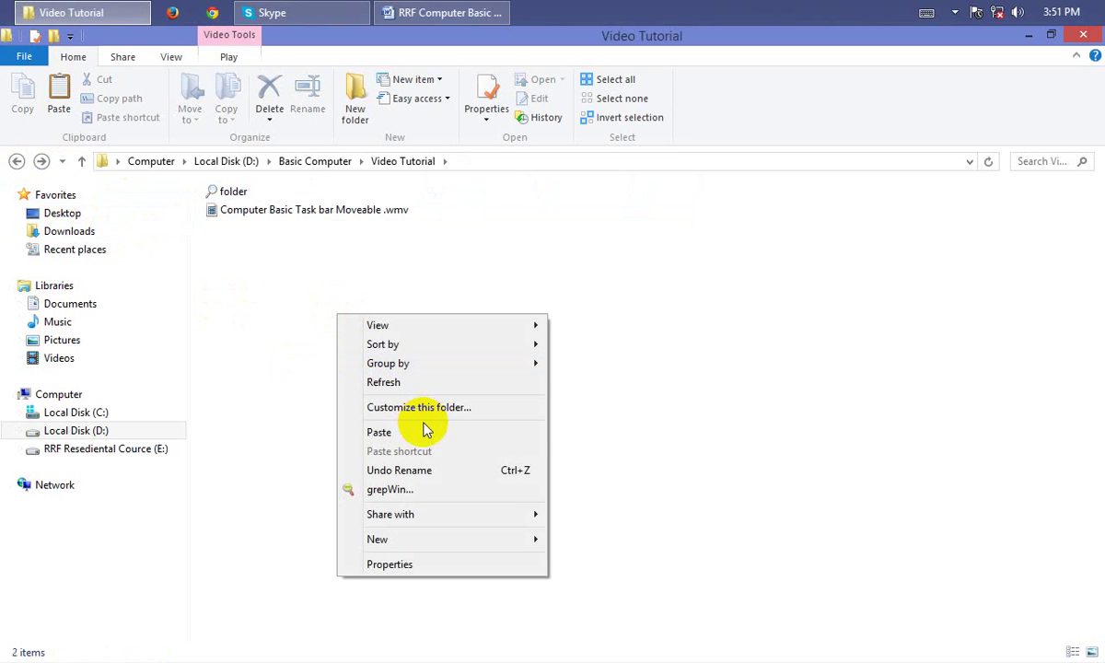
pyautogui.click(424, 432)
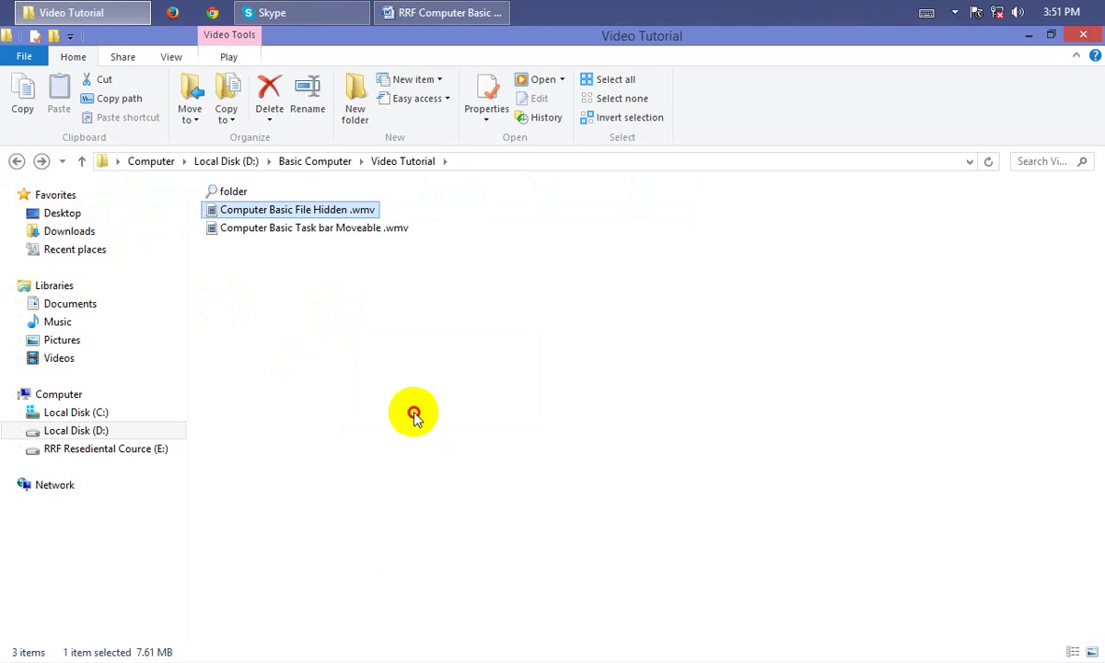
pyautogui.click(413, 415)
# - Delete the emptied folder named "folder" from the Video Tutorial folder
pyautogui.click(225, 191)
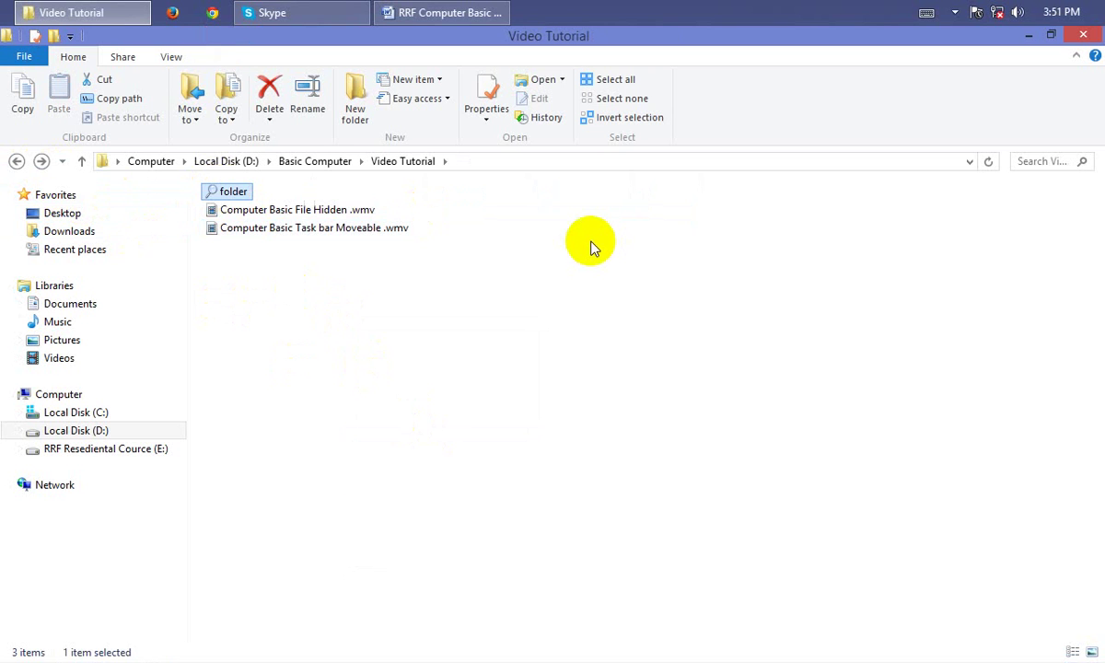
pyautogui.moveTo(226, 195)
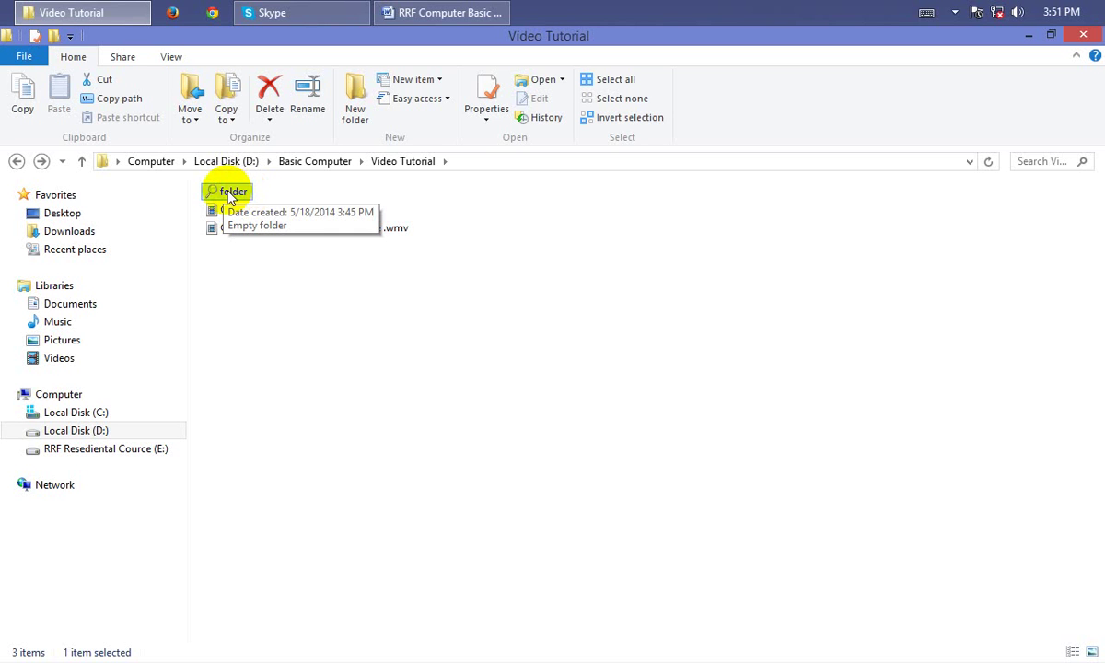
pyautogui.rightClick(230, 196)
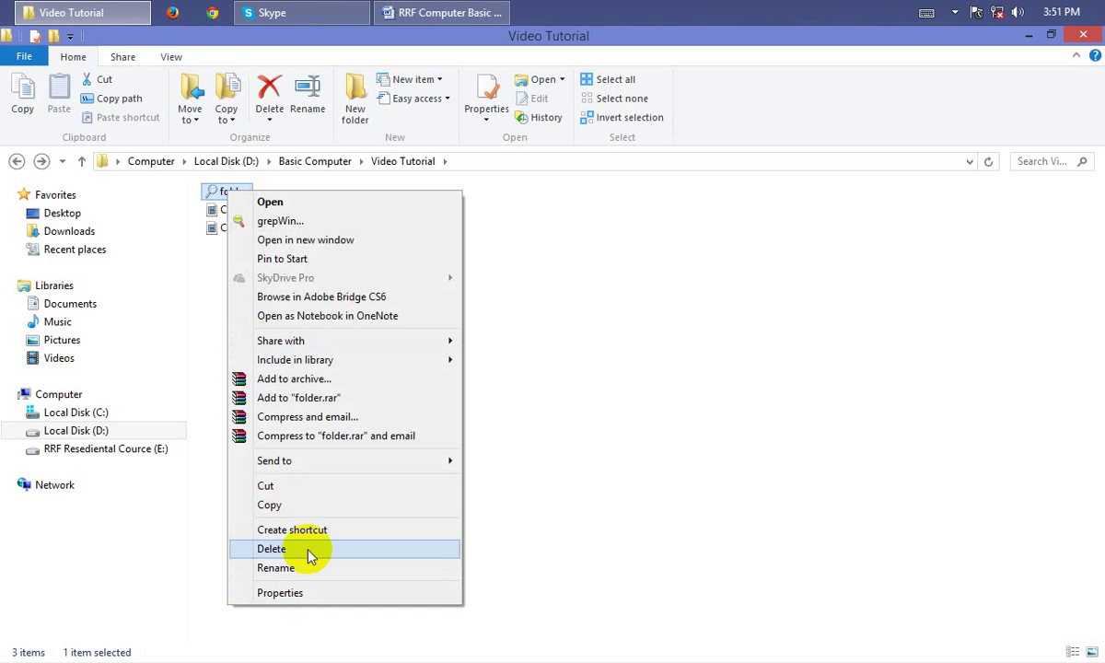
pyautogui.click(672, 426)
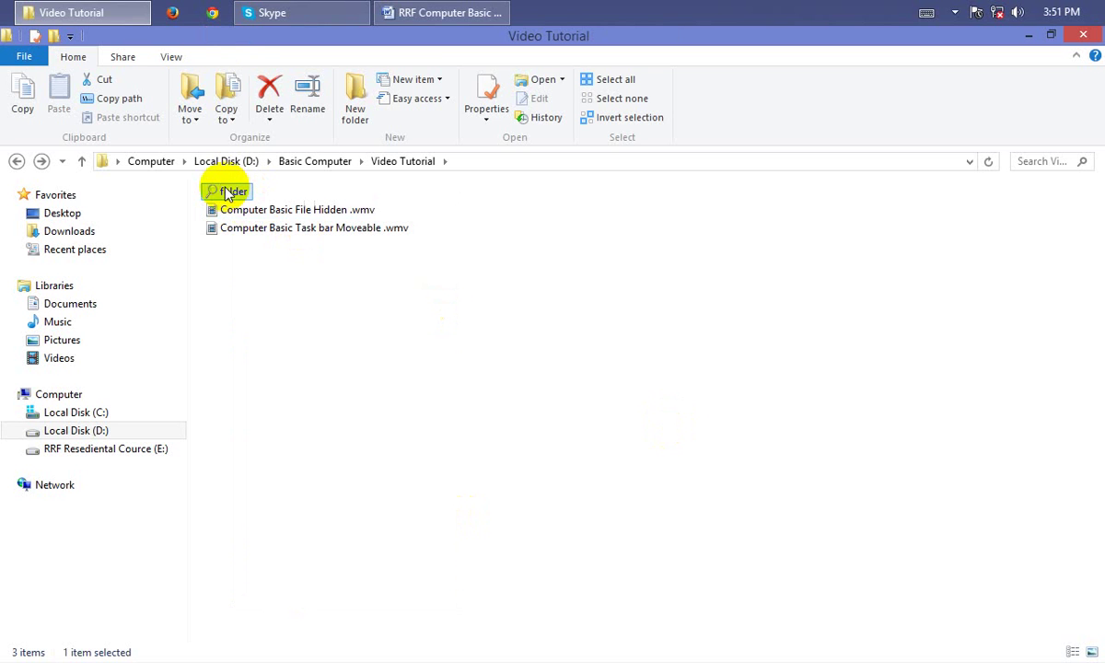
pyautogui.press('Delete')
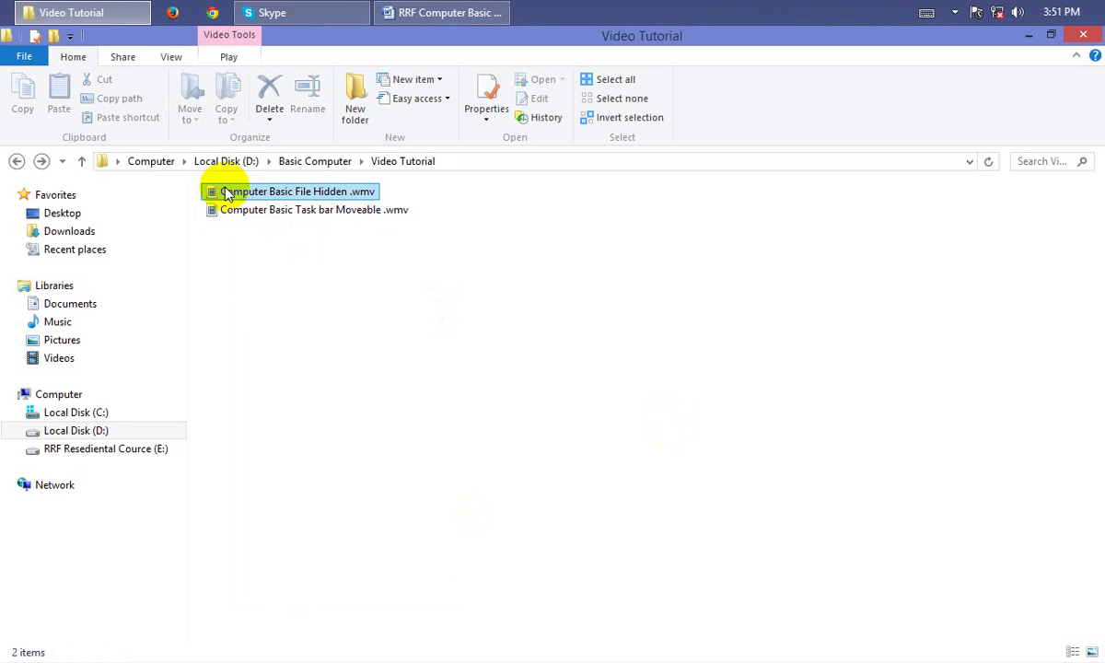
pyautogui.click(508, 376)
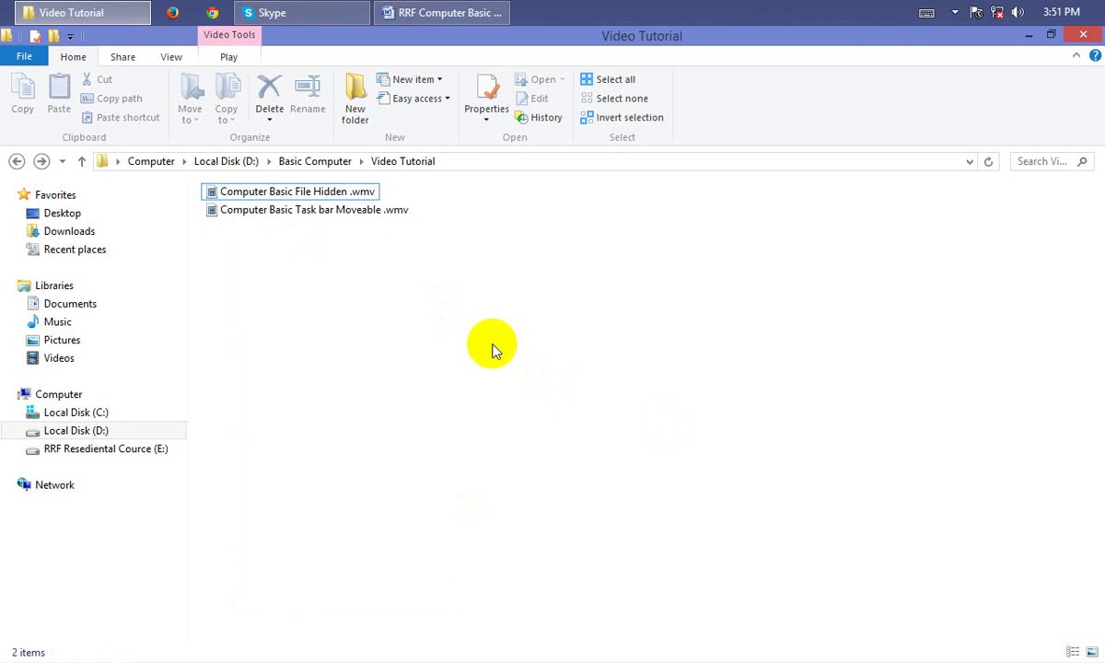
# - Create a new folder in the Video Tutorial folder and keep its default name
pyautogui.rightClick(444, 280)
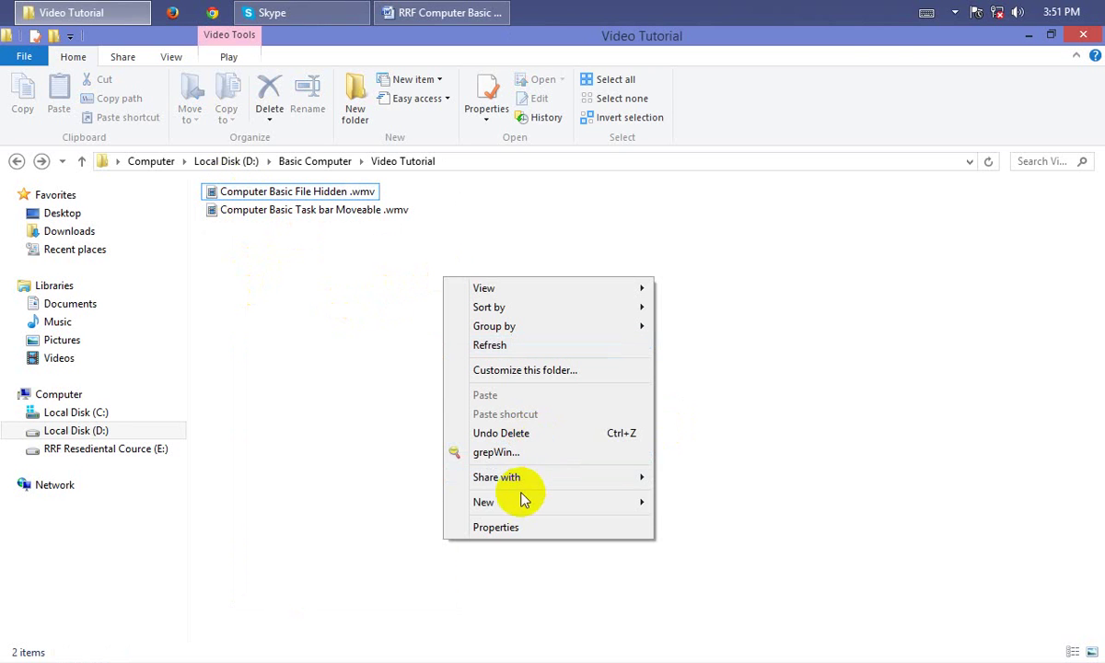
pyautogui.moveTo(516, 502)
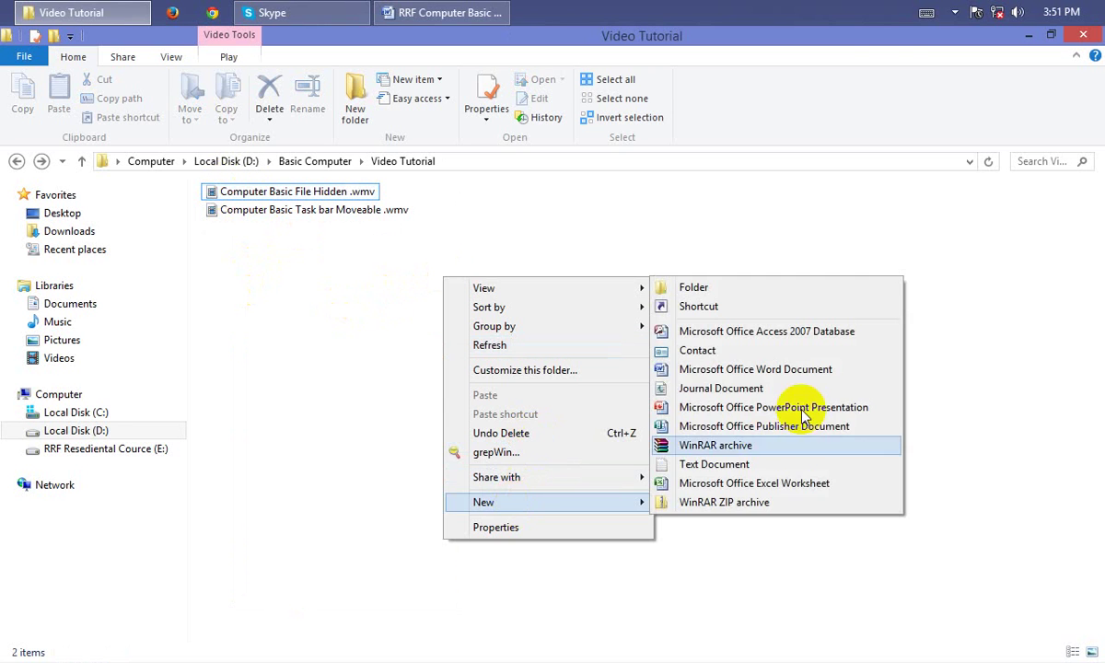
pyautogui.click(747, 291)
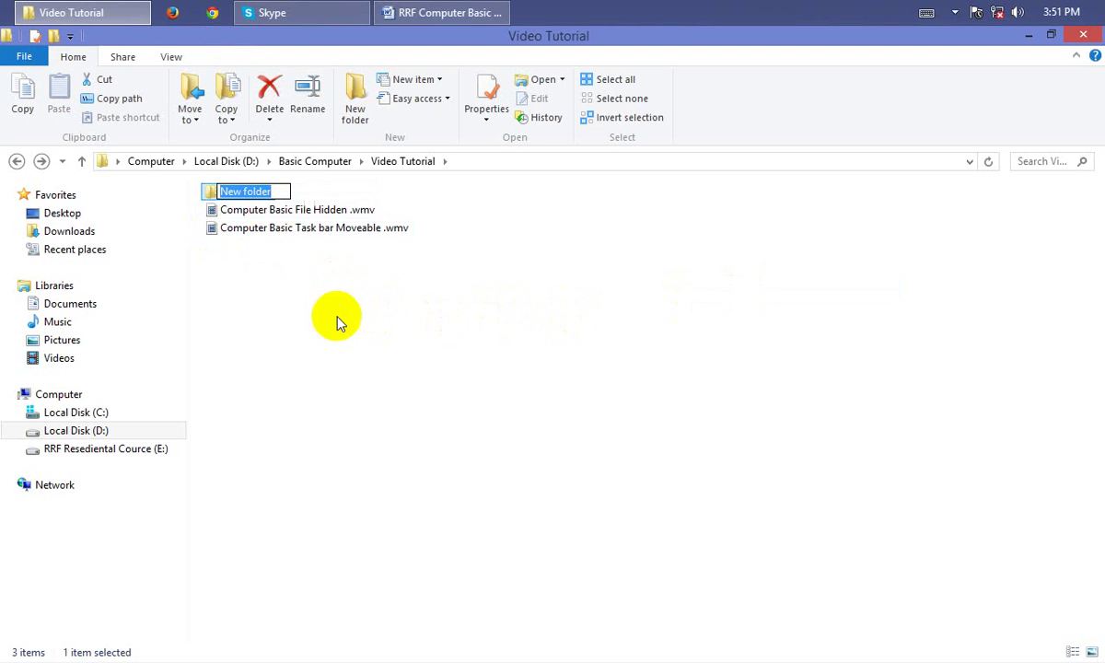
pyautogui.click(619, 293)
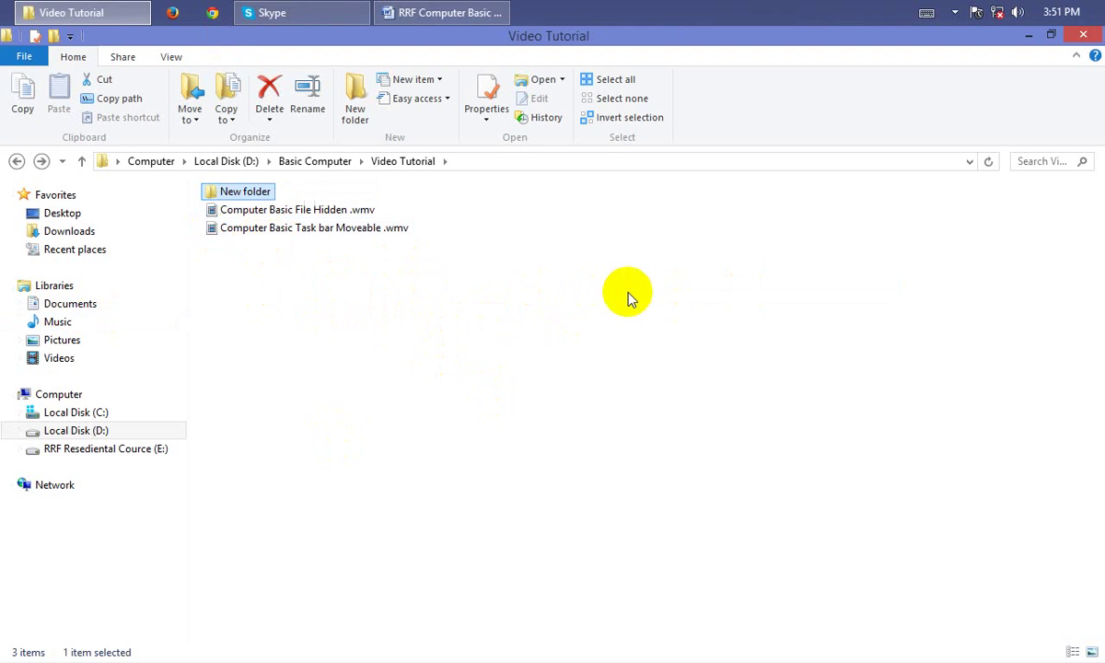
pyautogui.moveTo(234, 201)
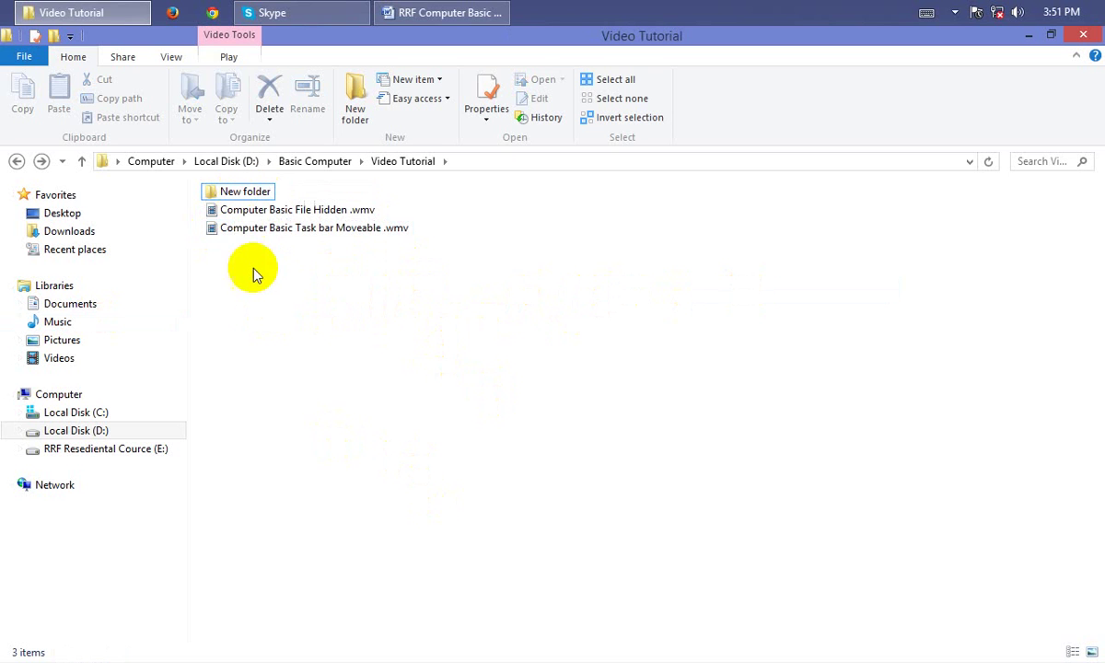
pyautogui.click(254, 197)
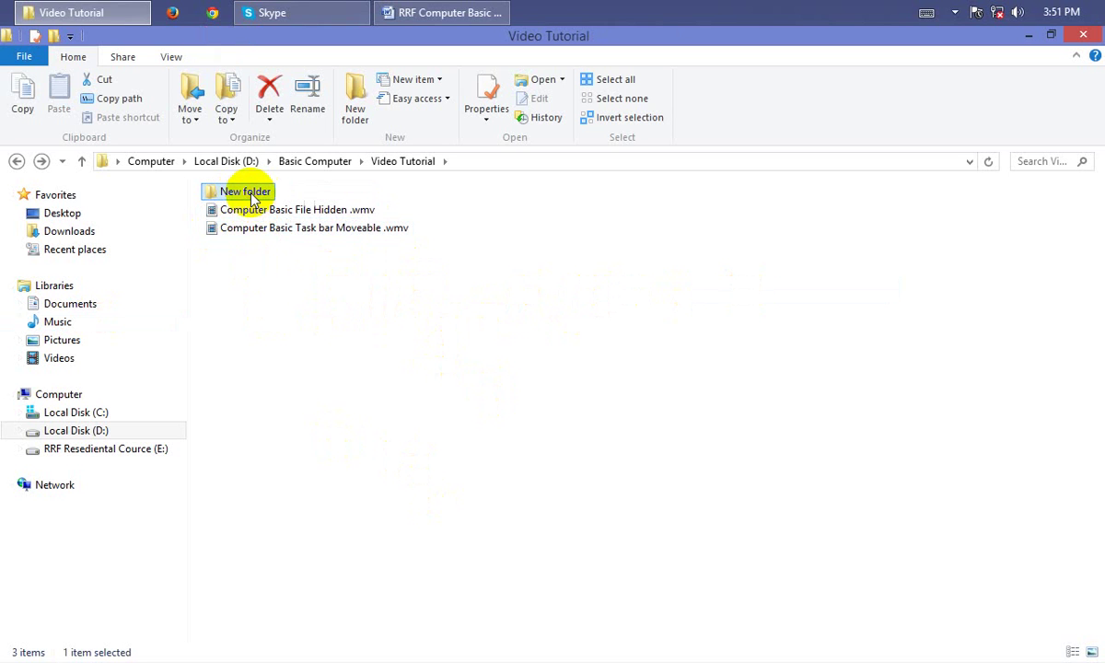
pyautogui.rightClick(254, 200)
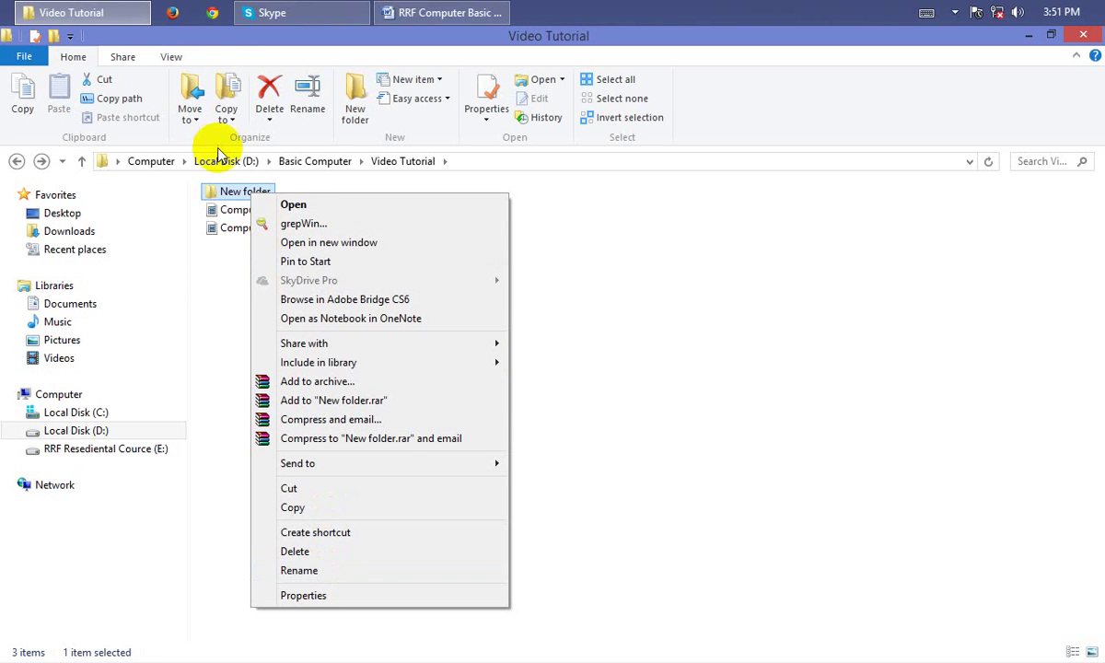
pyautogui.click(677, 452)
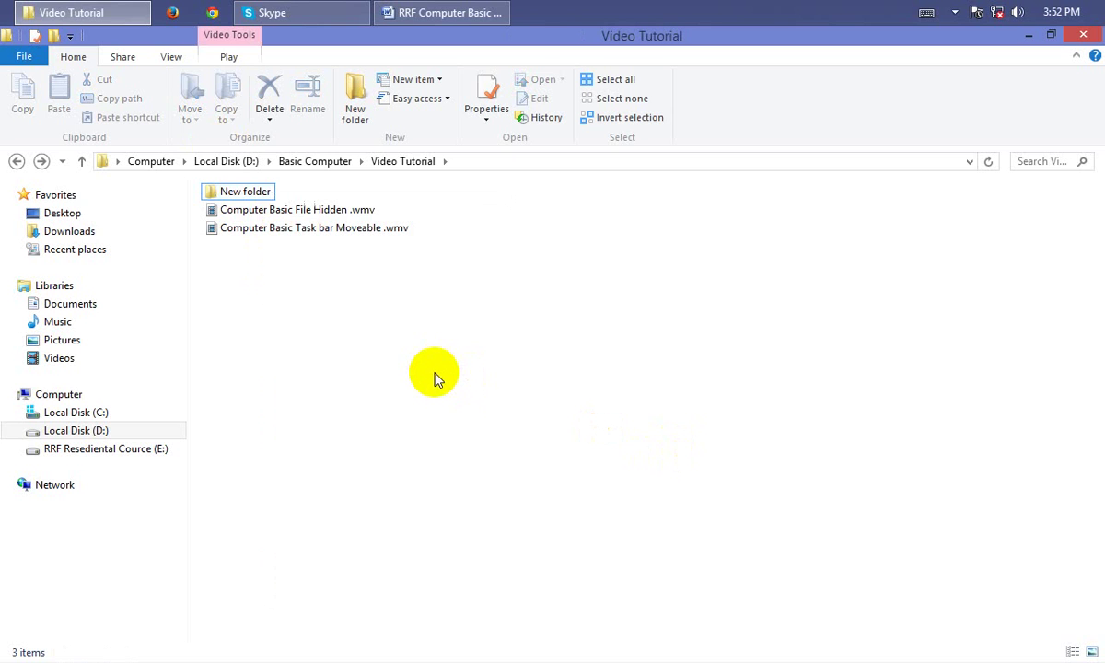
# - Rename "New folder" to an invisible blank character so that it shows no name
pyautogui.click(237, 192)
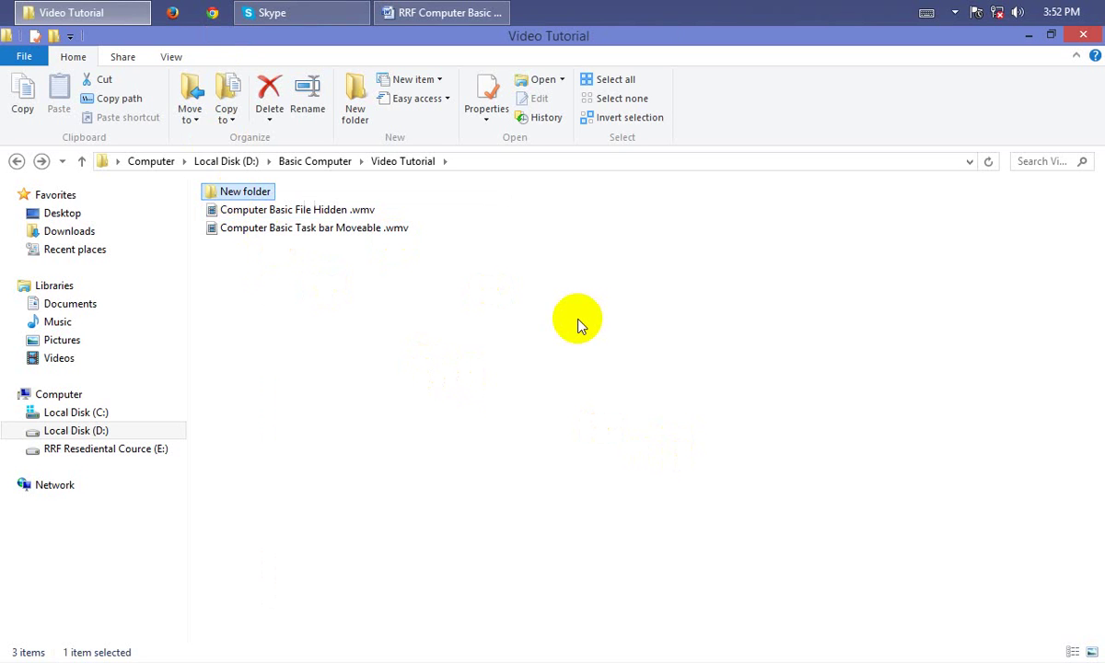
pyautogui.press('F2')
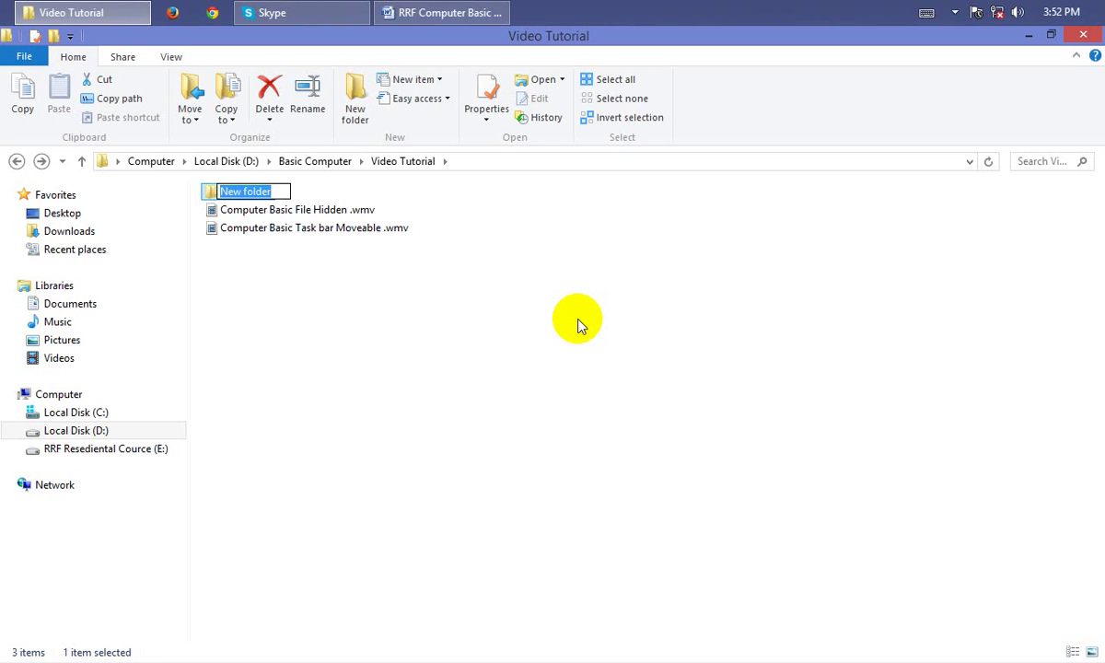
pyautogui.press('alt')
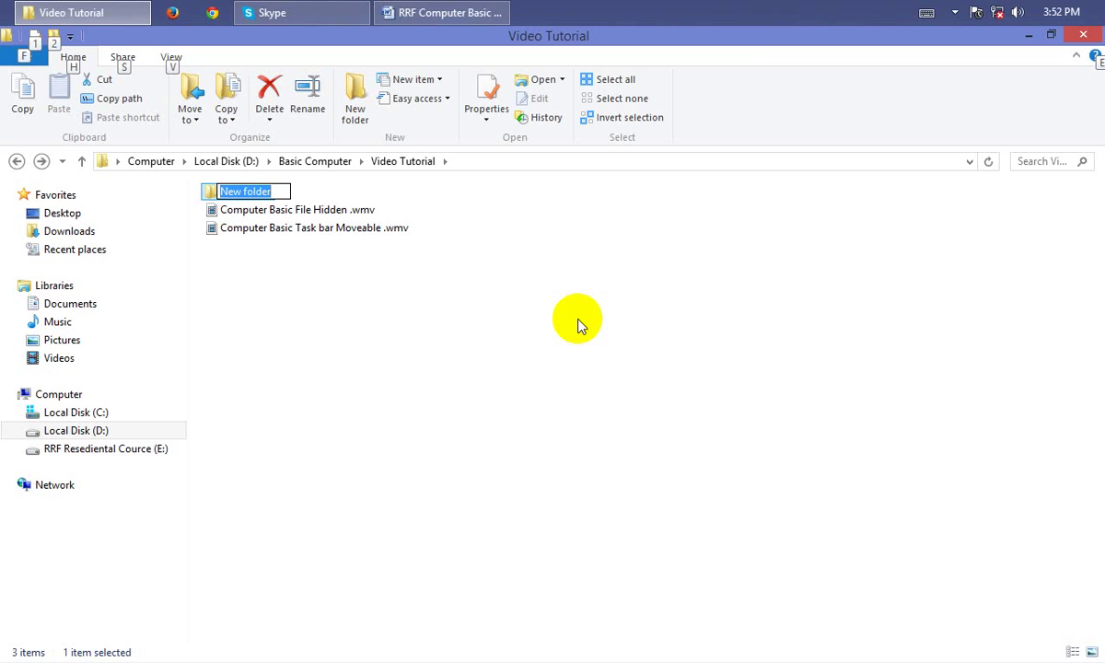
pyautogui.press('Escape')
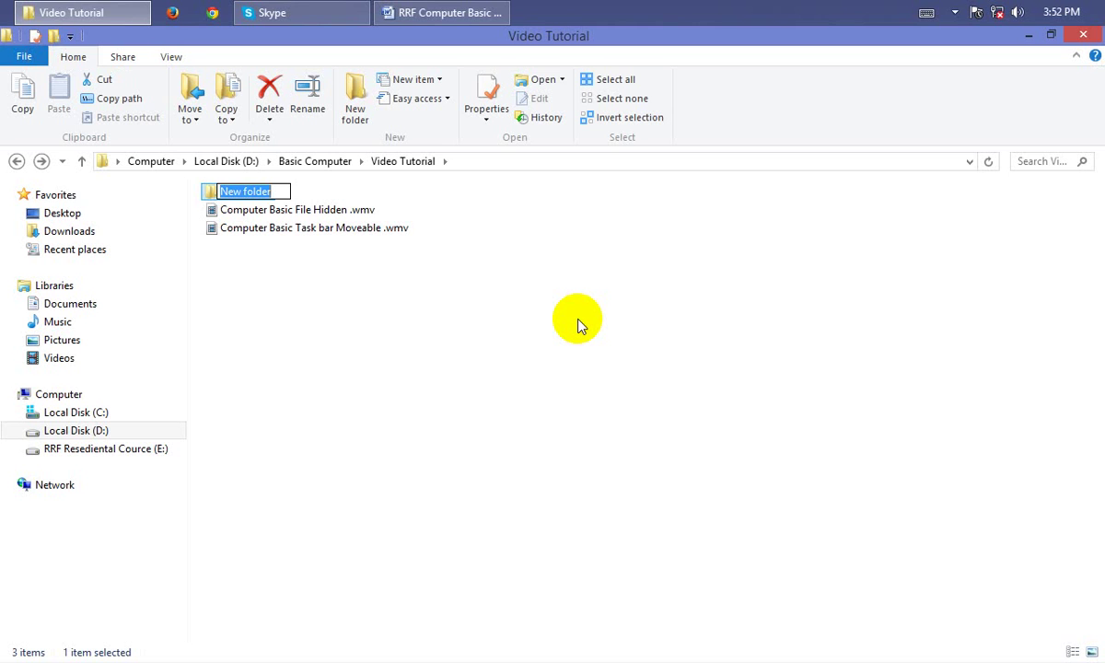
pyautogui.press('BackSpace')
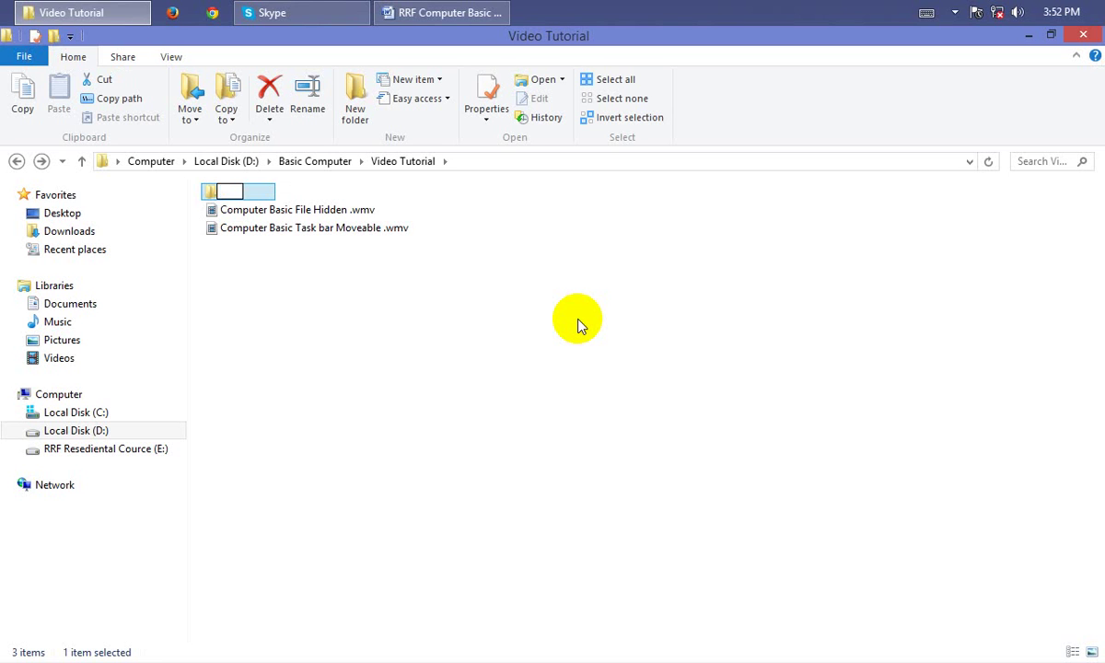
pyautogui.click(578, 325)
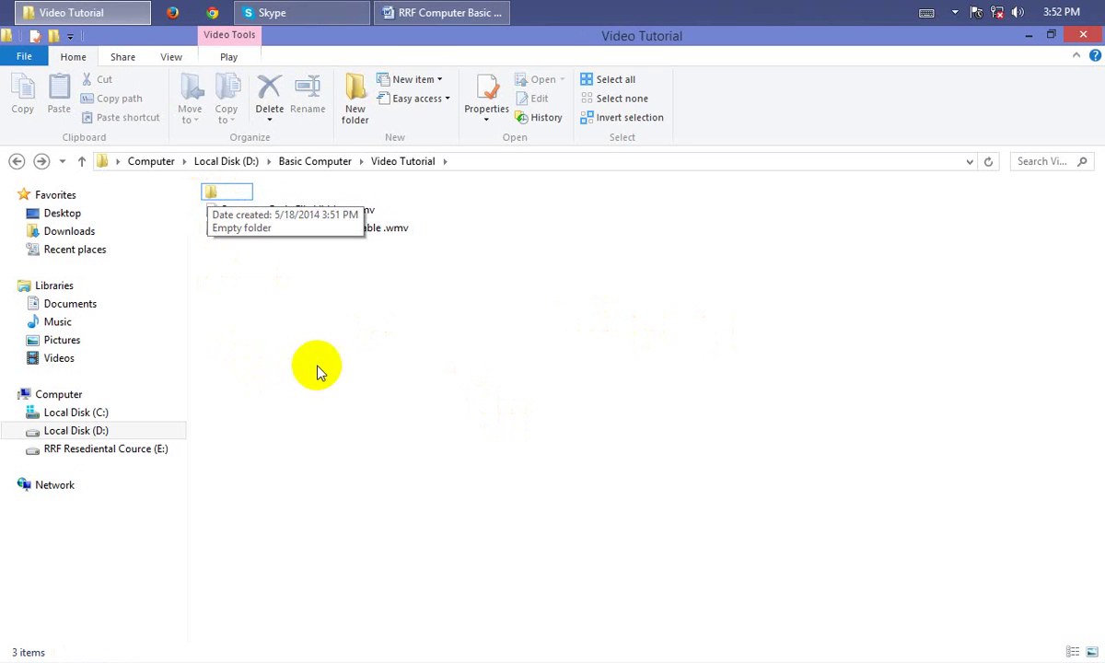
# - Open the icon choices for the unnamed folder and look through the SHELL32.dll icons for blank or white ones
pyautogui.rightClick(213, 195)
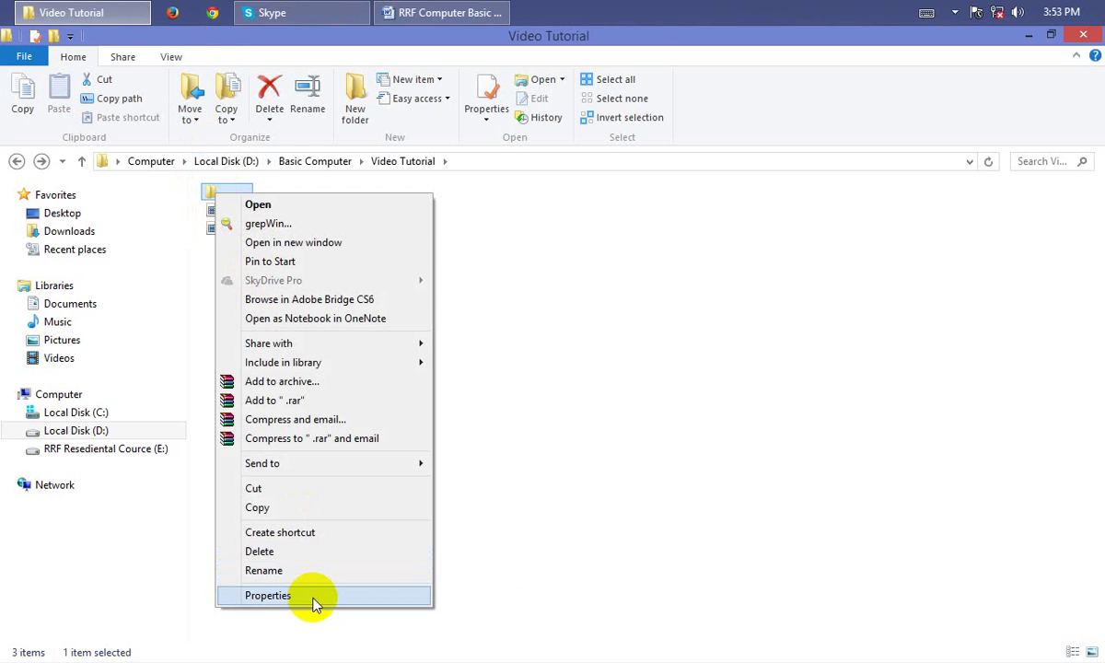
pyautogui.click(268, 595)
pyautogui.click(381, 237)
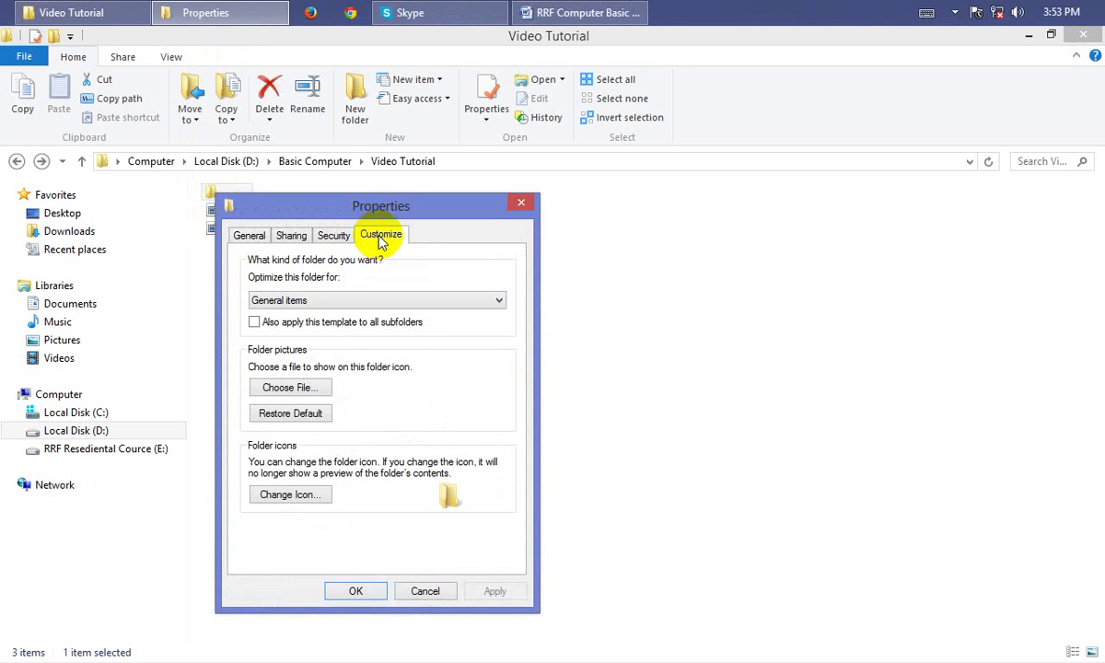
pyautogui.click(290, 496)
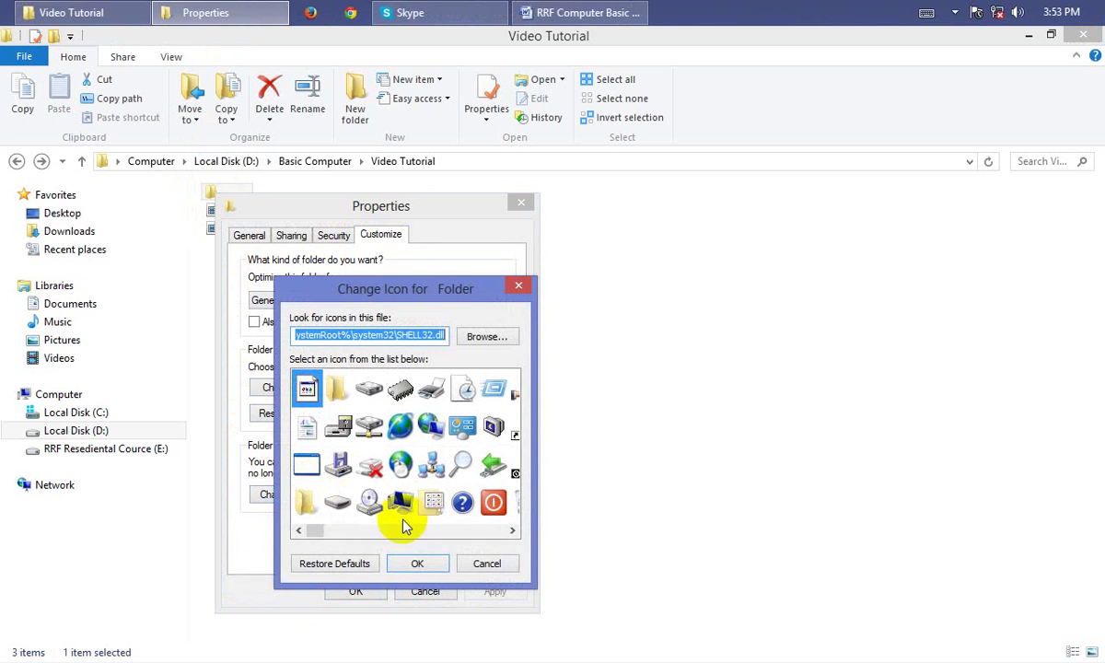
pyautogui.hscroll(5, 407, 530)
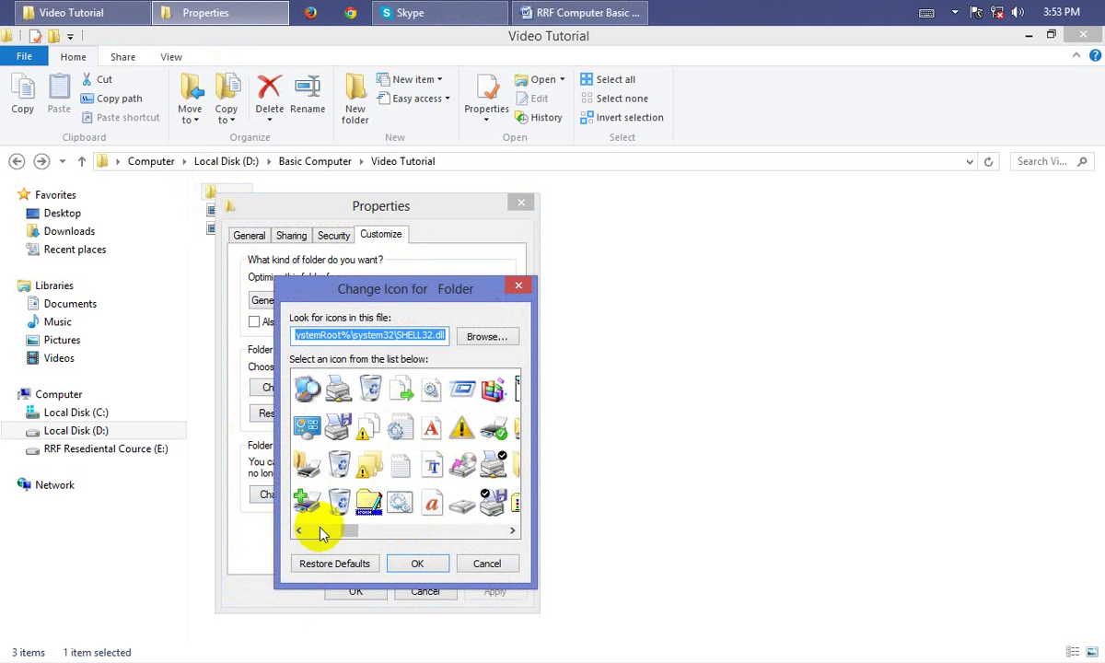
pyautogui.hscroll(3, 405, 525)
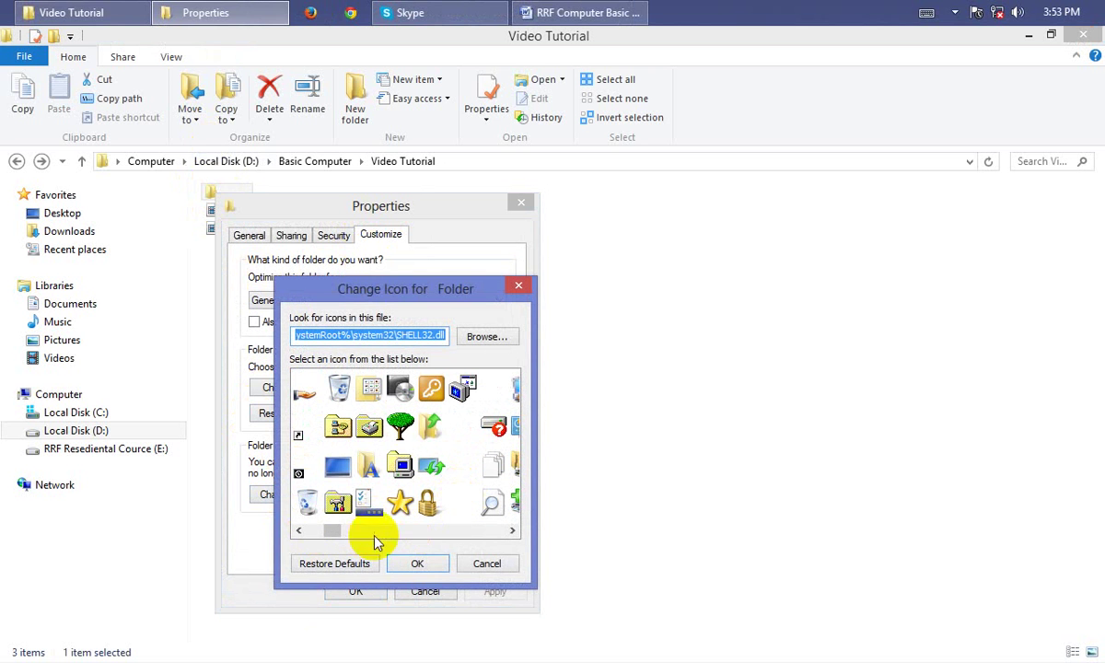
pyautogui.hscroll(2, 440, 534)
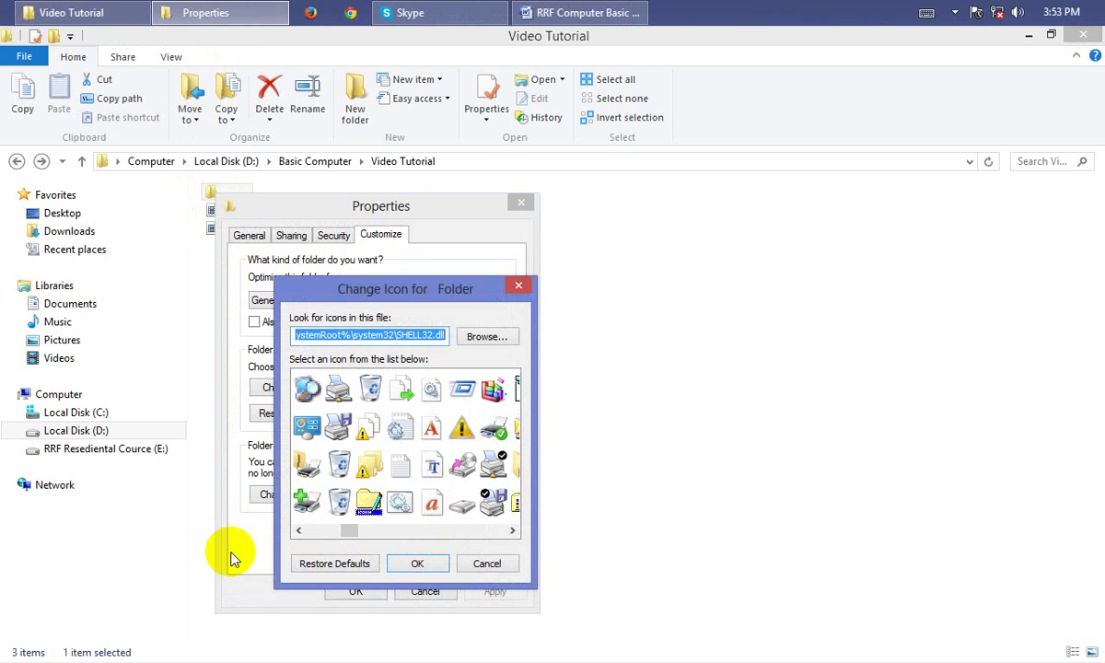
pyautogui.moveTo(351, 531); pyautogui.dragTo(403, 523)
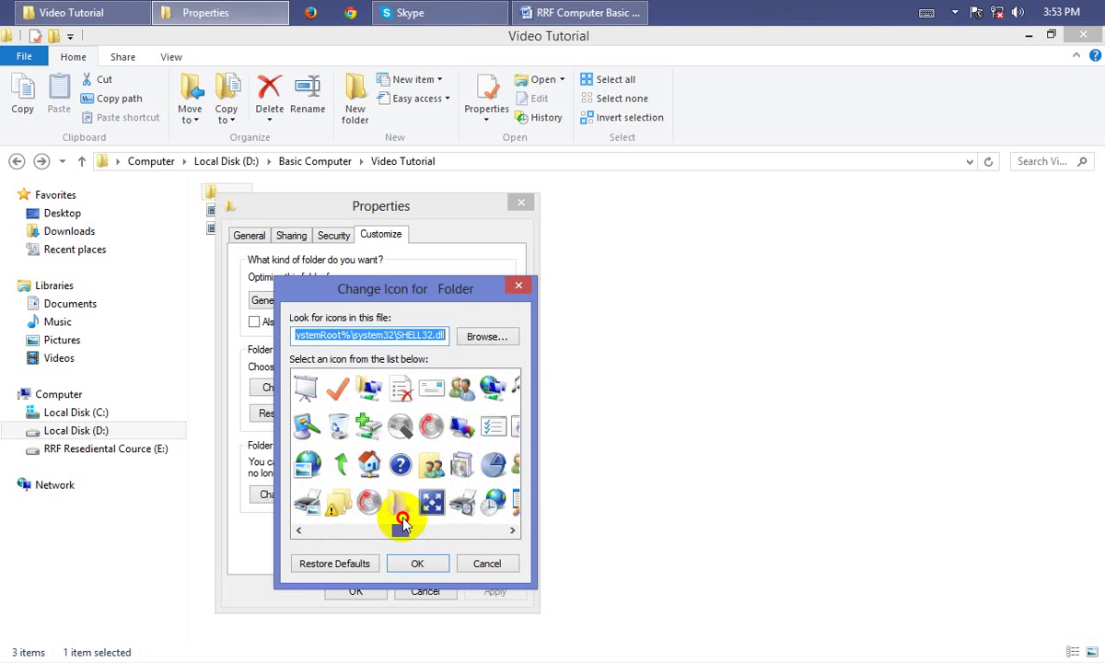
pyautogui.moveTo(402, 523); pyautogui.dragTo(477, 528)
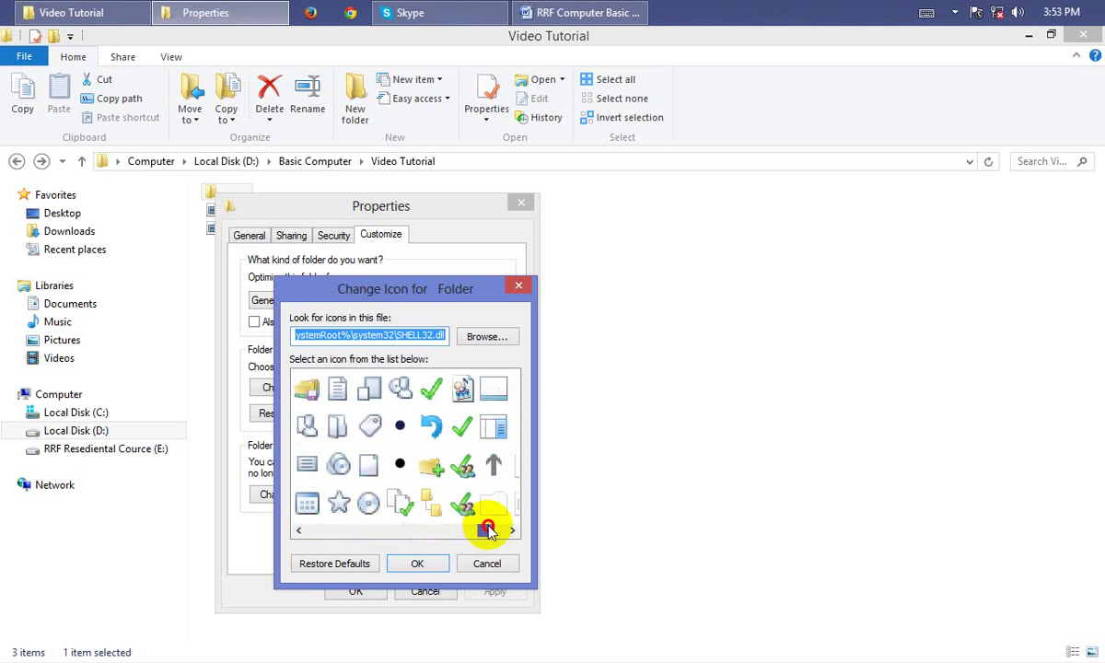
pyautogui.moveTo(487, 531); pyautogui.dragTo(493, 506)
# - Apply a fully blank SHELL32.dll icon to the unnamed folder and refresh the Video Tutorial folder
pyautogui.click(396, 393)
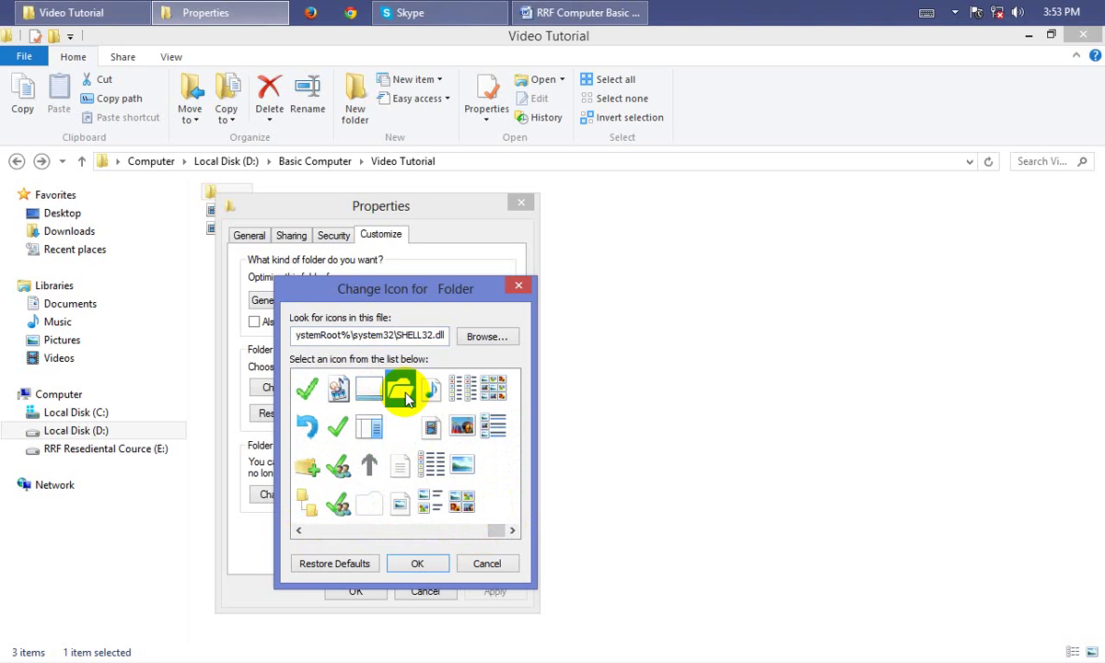
pyautogui.click(406, 394)
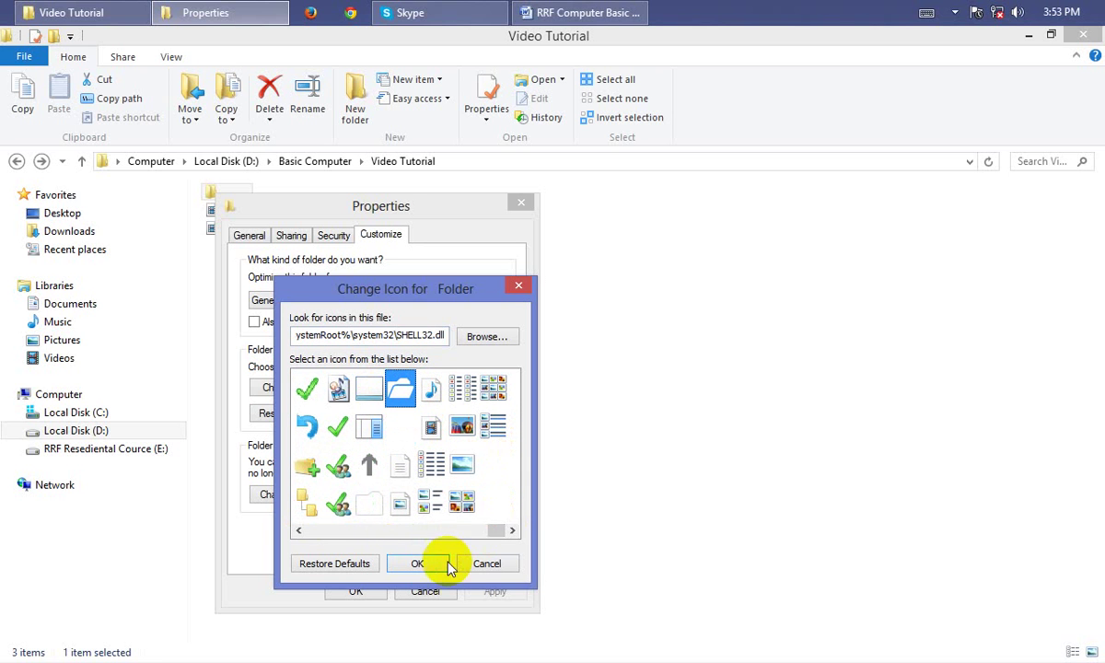
pyautogui.moveTo(495, 530); pyautogui.dragTo(340, 528)
pyautogui.click(338, 458)
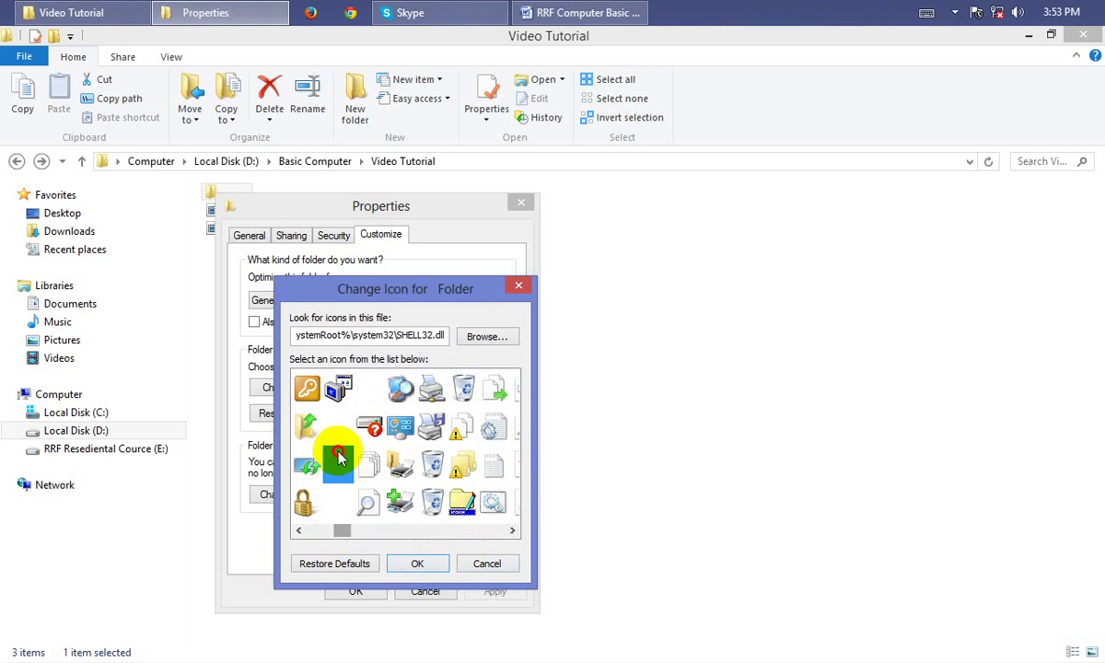
pyautogui.click(417, 563)
pyautogui.click(356, 591)
pyautogui.rightClick(337, 345)
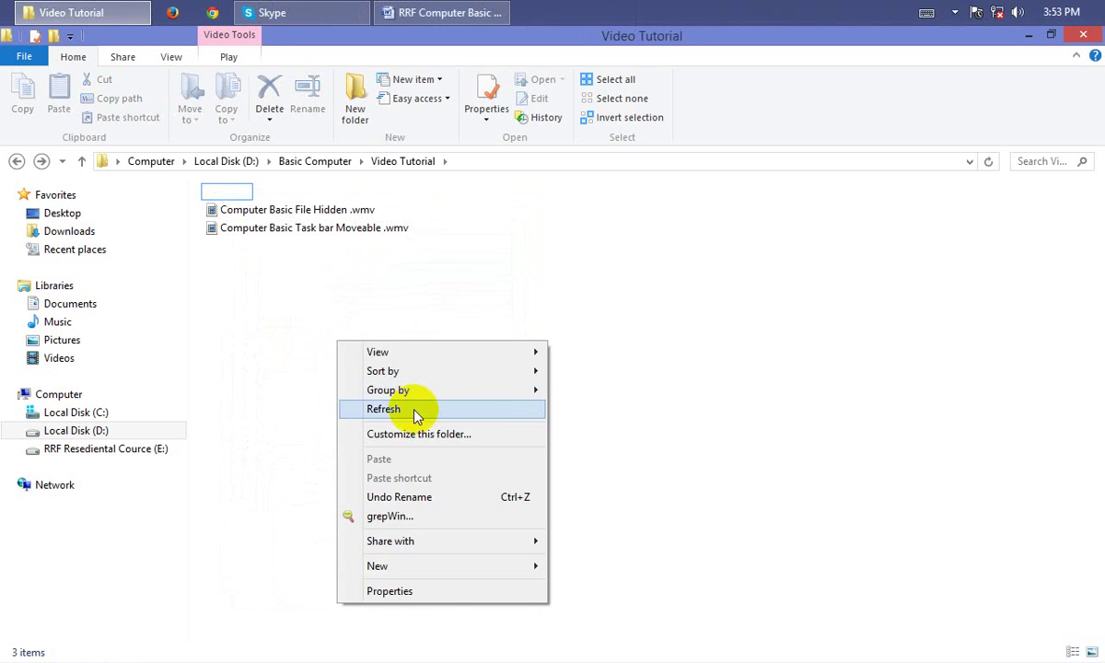
pyautogui.click(414, 408)
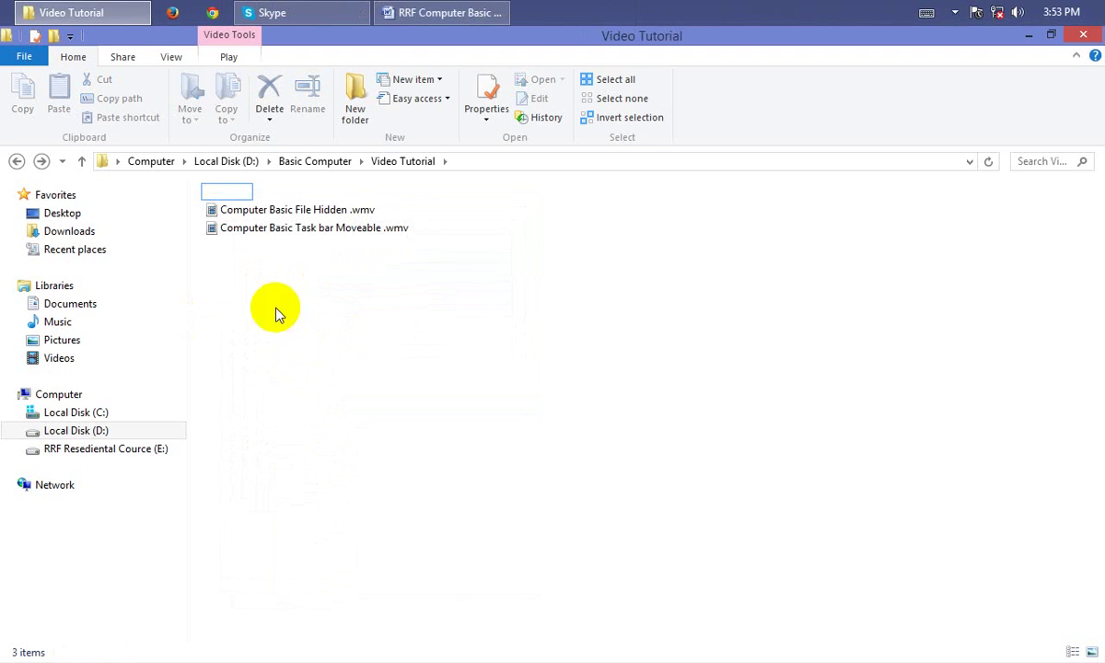
pyautogui.click(217, 191)
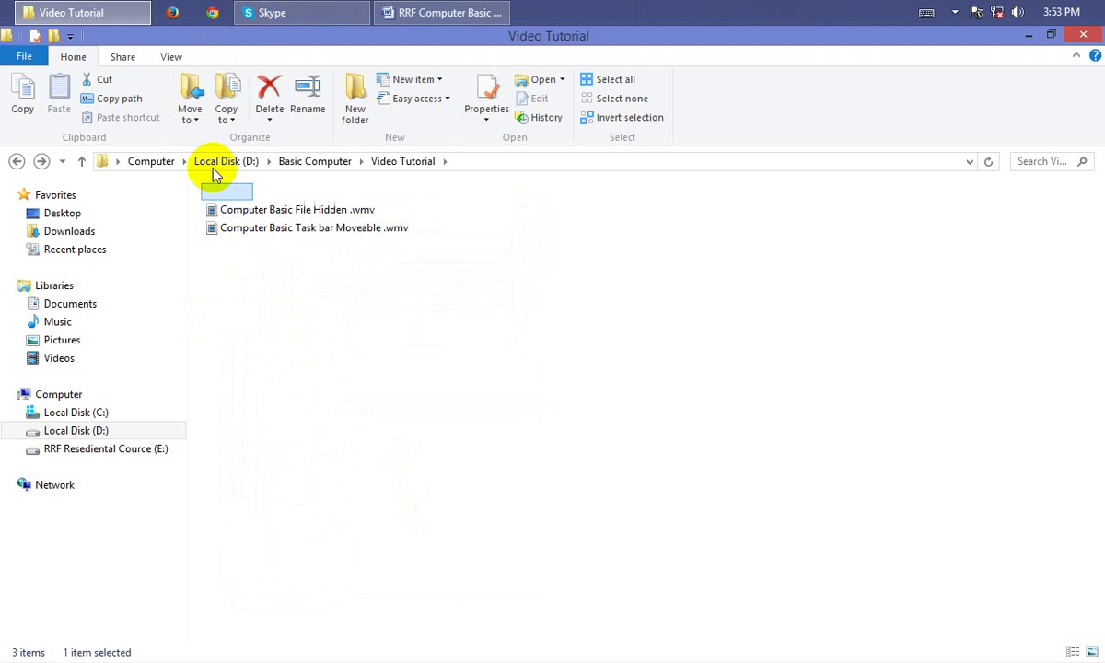
pyautogui.click(234, 178)
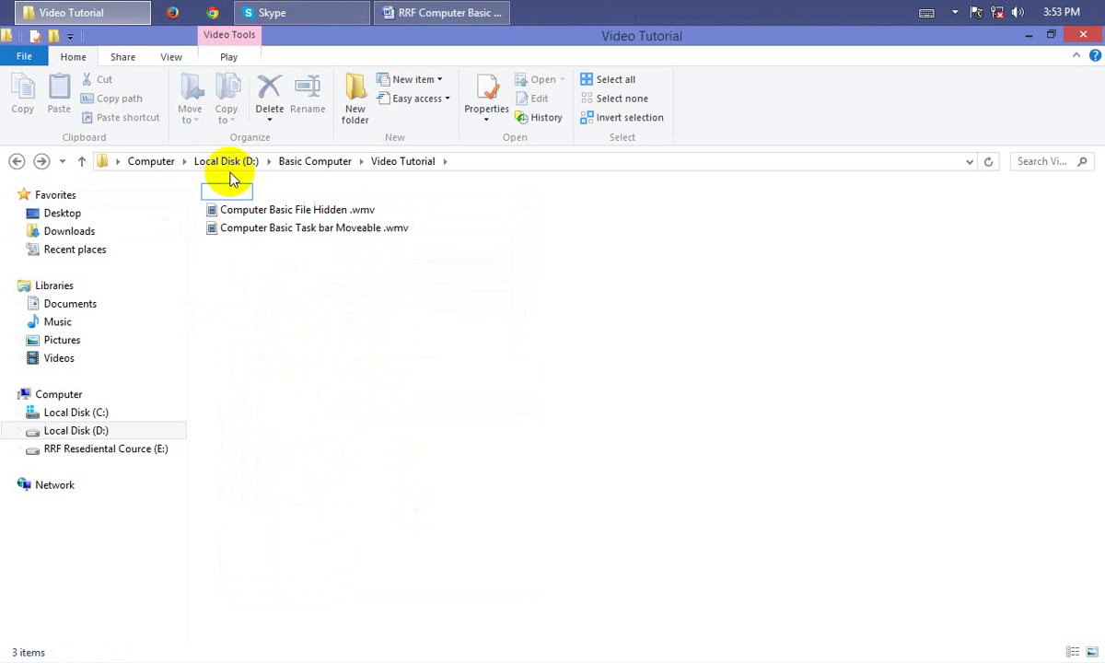
pyautogui.rightClick(233, 191)
pyautogui.click(217, 193)
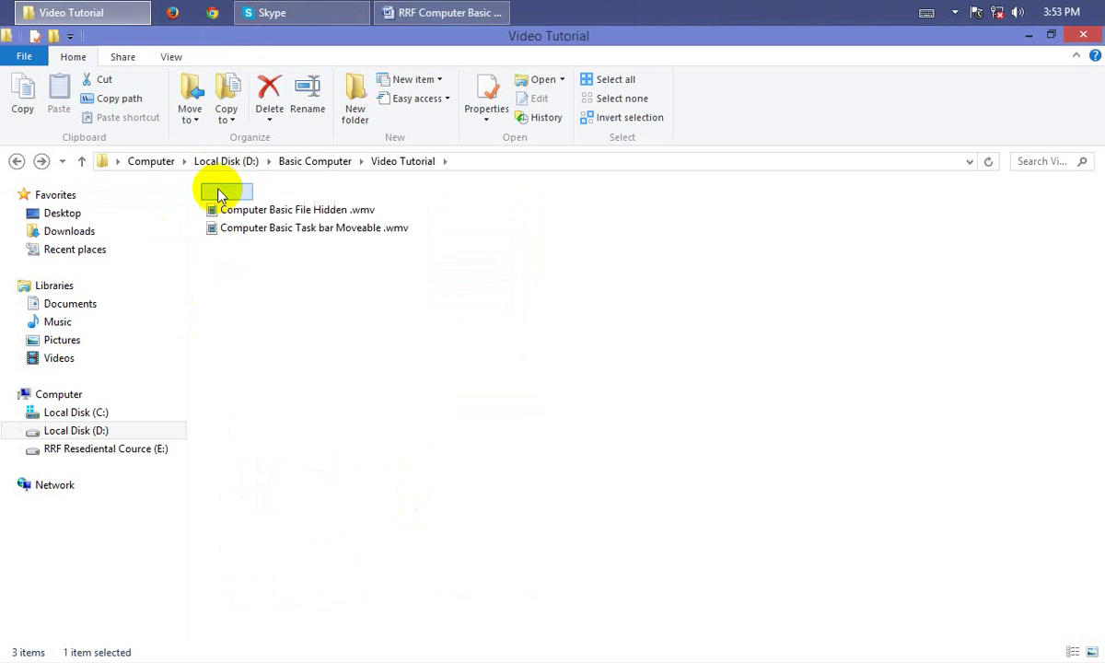
# - Change the unnamed folder's icon to the white prohibition sign from SHELL32.dll and refresh the Video Tutorial folder
pyautogui.rightClick(218, 192)
pyautogui.click(288, 591)
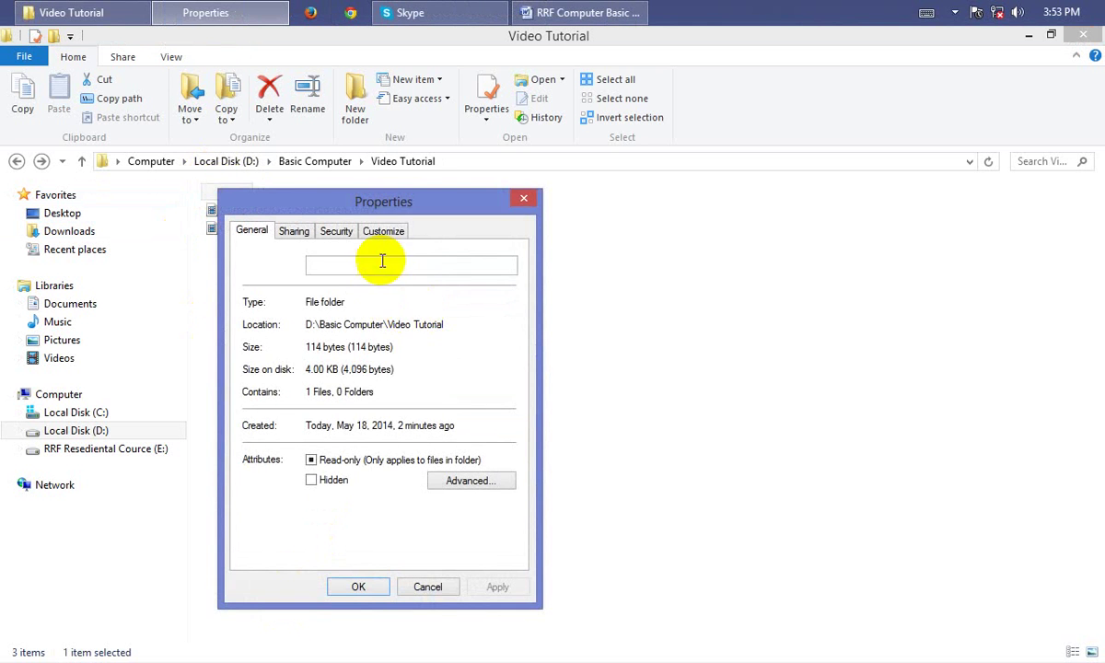
pyautogui.click(385, 232)
pyautogui.click(287, 490)
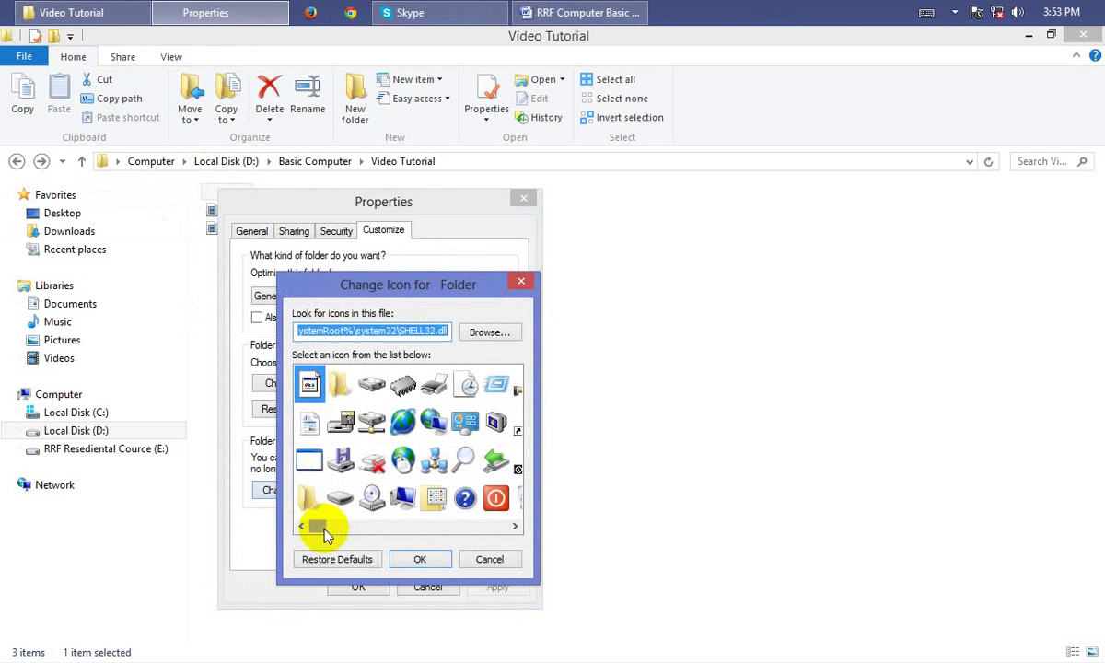
pyautogui.click(511, 527)
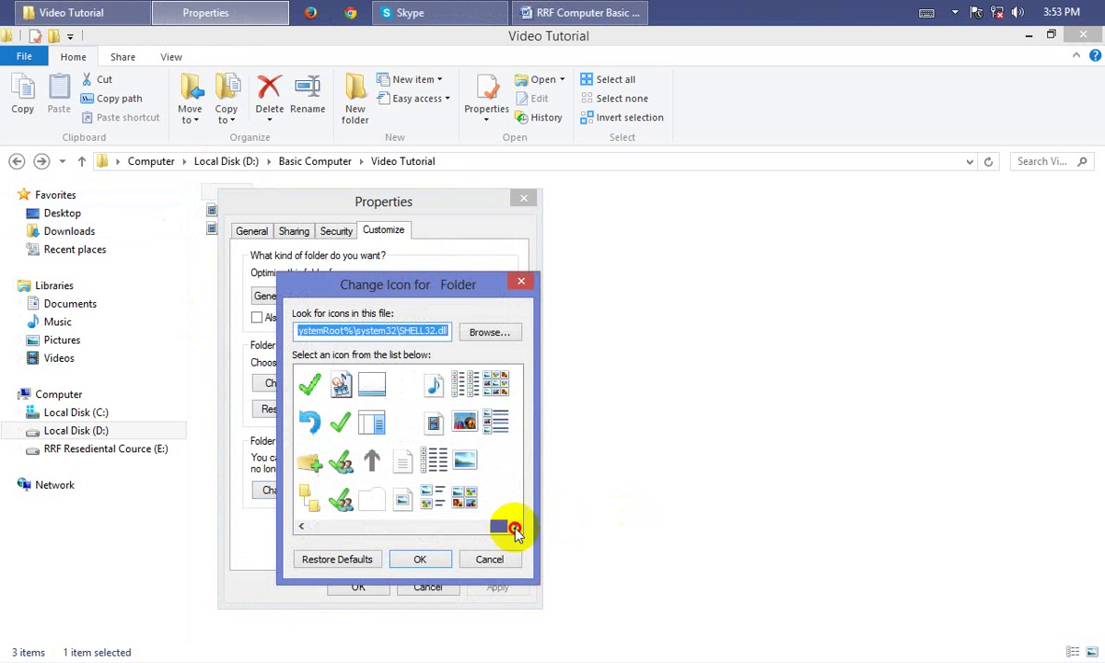
pyautogui.click(402, 385)
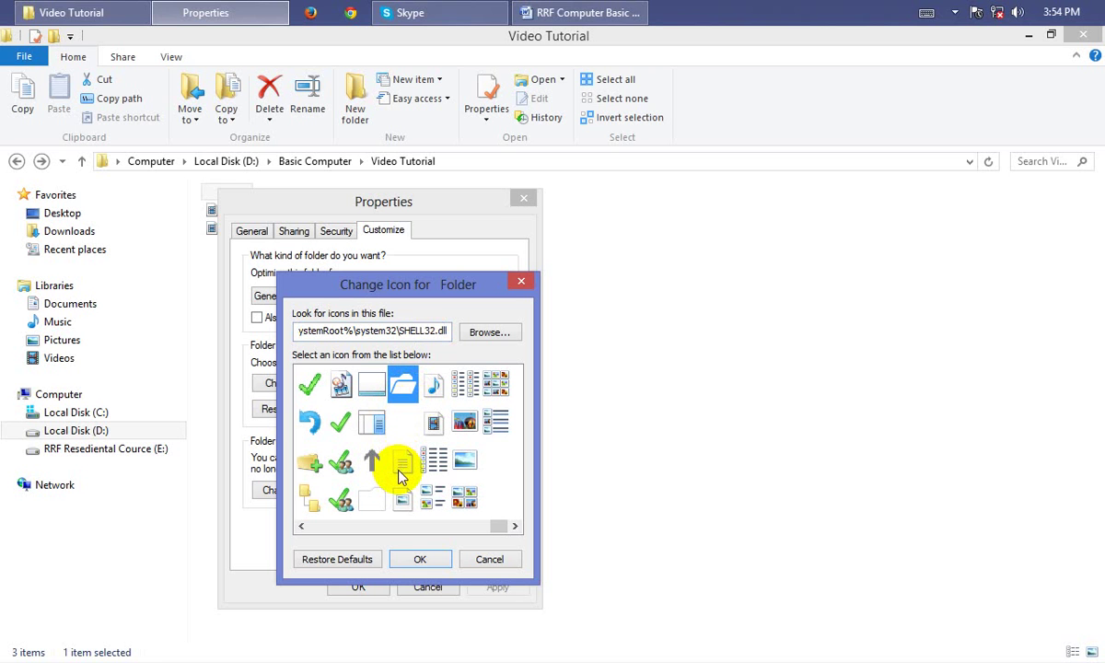
pyautogui.click(415, 420)
pyautogui.click(419, 559)
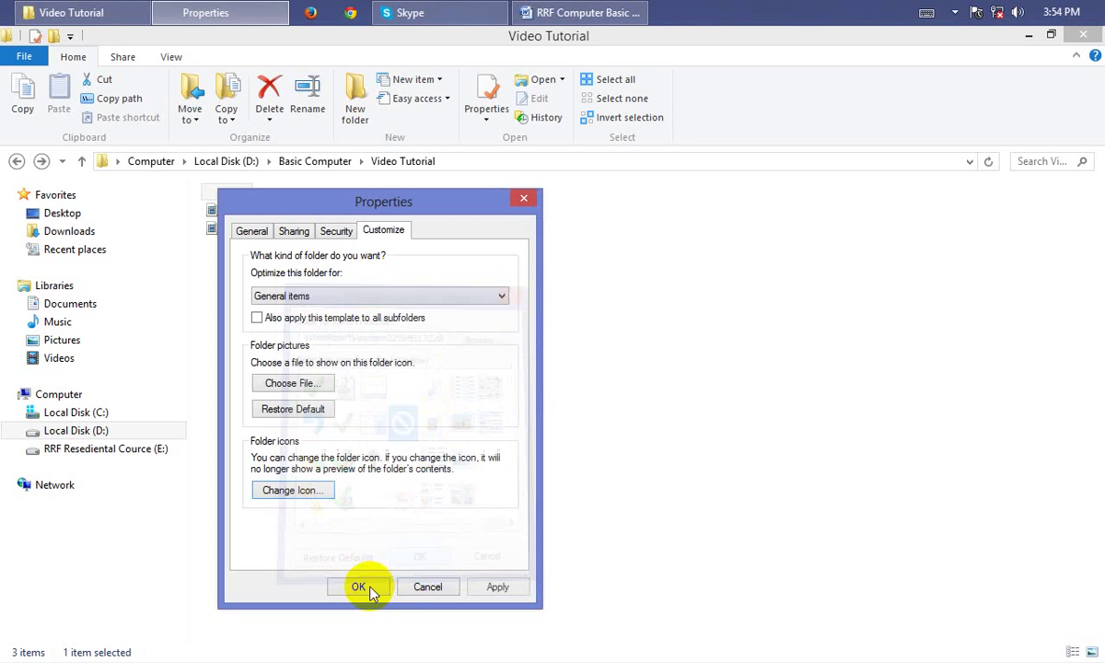
pyautogui.click(358, 587)
pyautogui.rightClick(426, 356)
pyautogui.click(469, 420)
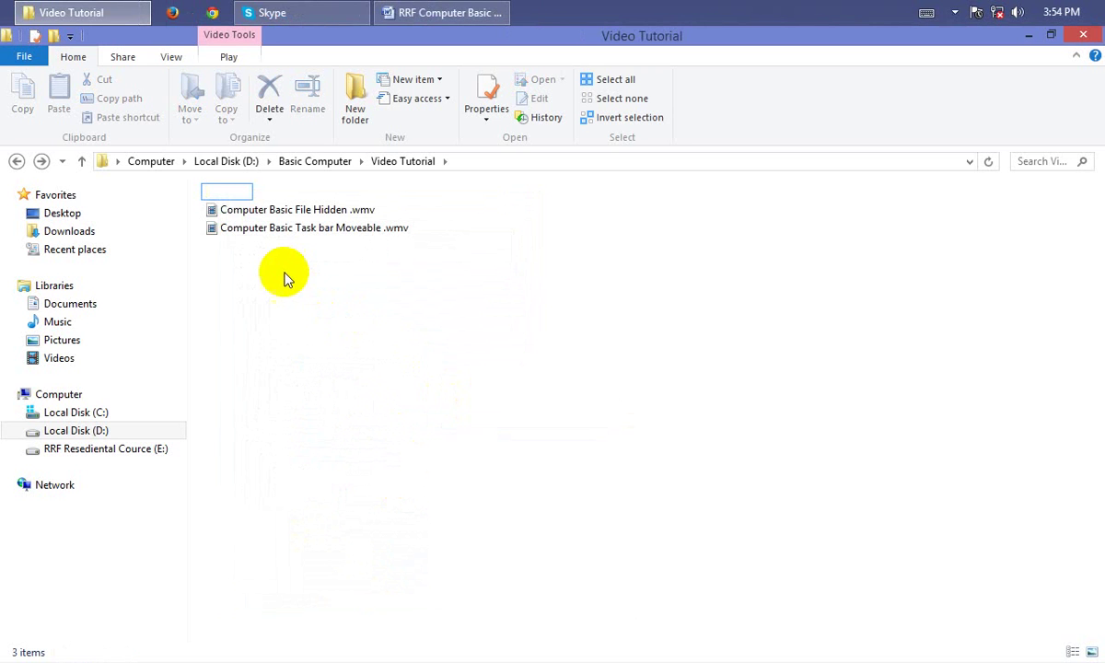
# - Review the last SHELL32.dll icons available for the unnamed folder and close its properties without changing anything
pyautogui.click(226, 195)
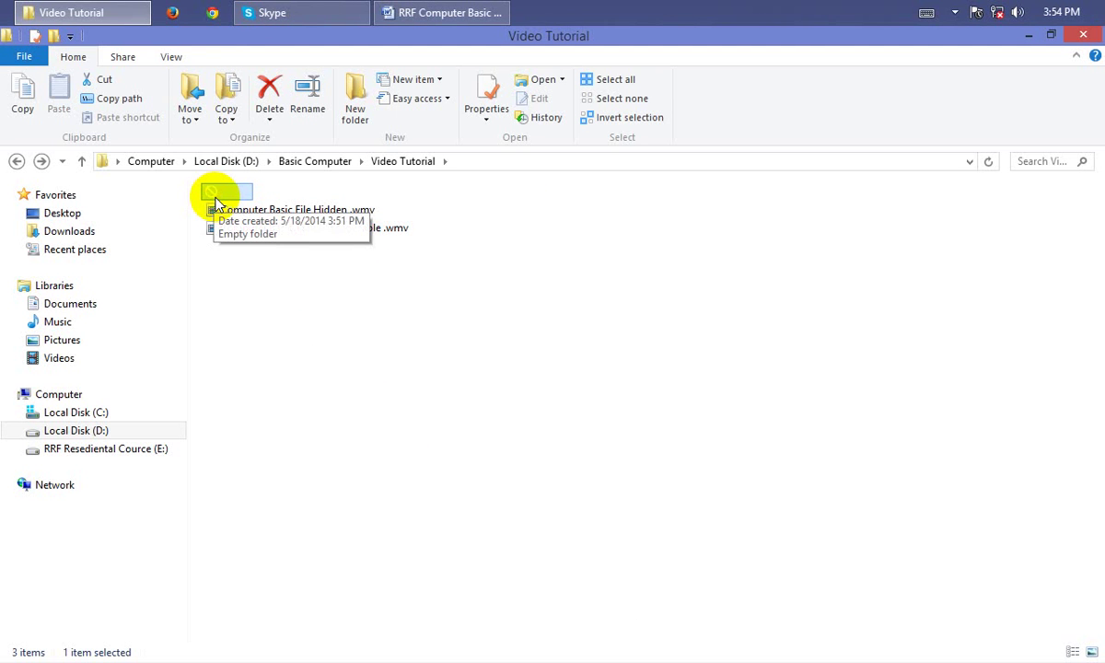
pyautogui.rightClick(217, 199)
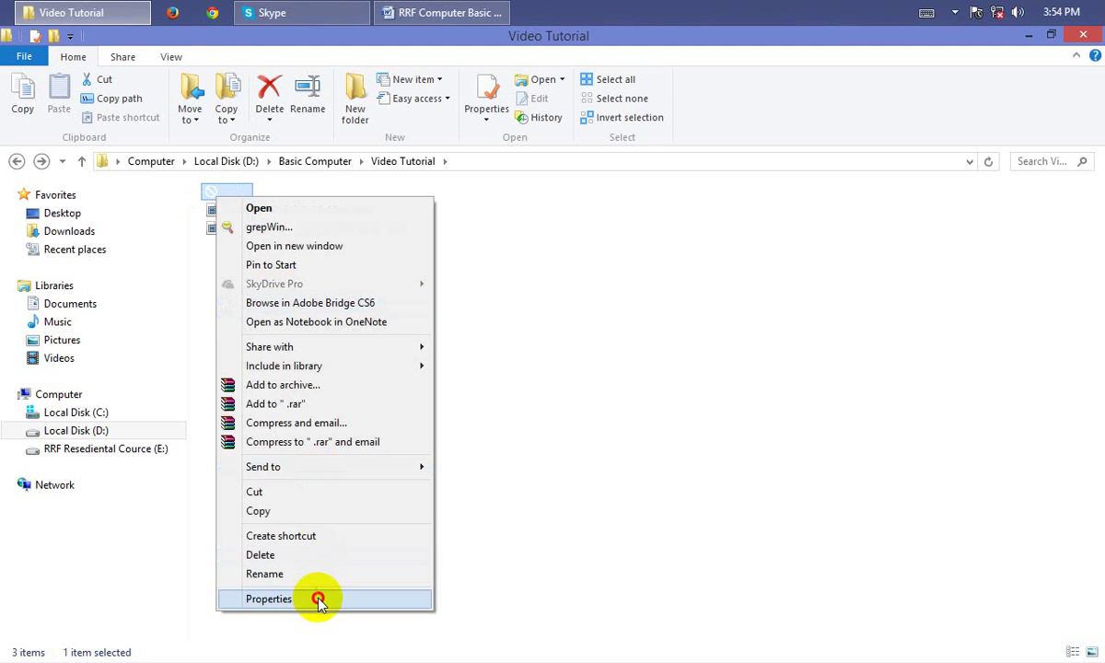
pyautogui.click(320, 595)
pyautogui.click(384, 237)
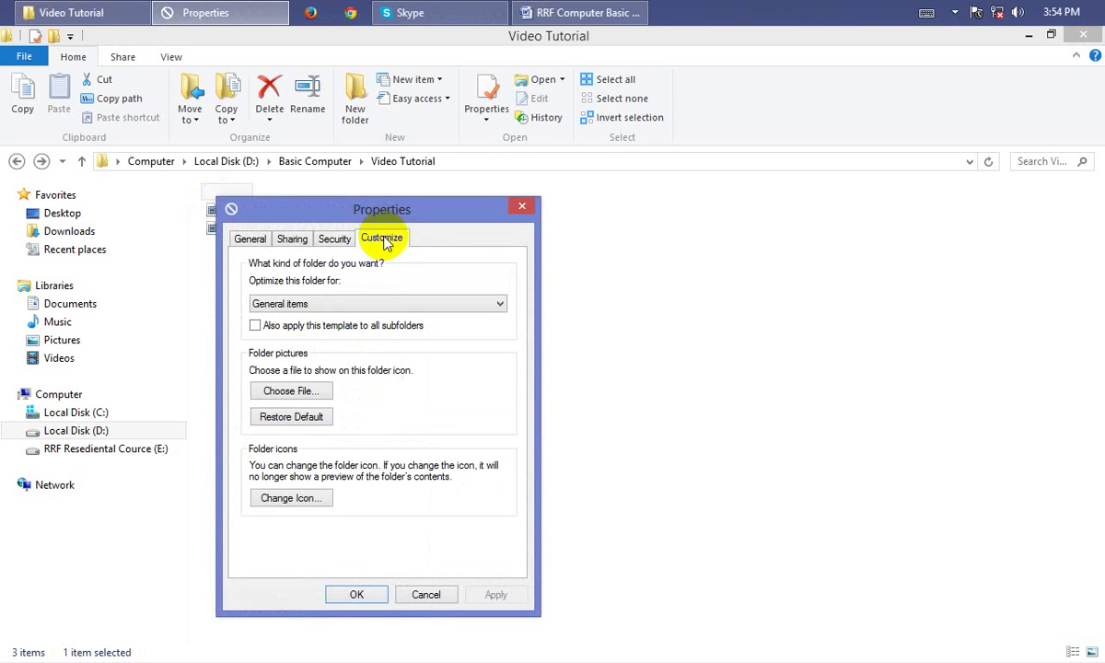
pyautogui.click(293, 499)
pyautogui.moveTo(322, 539); pyautogui.dragTo(502, 535)
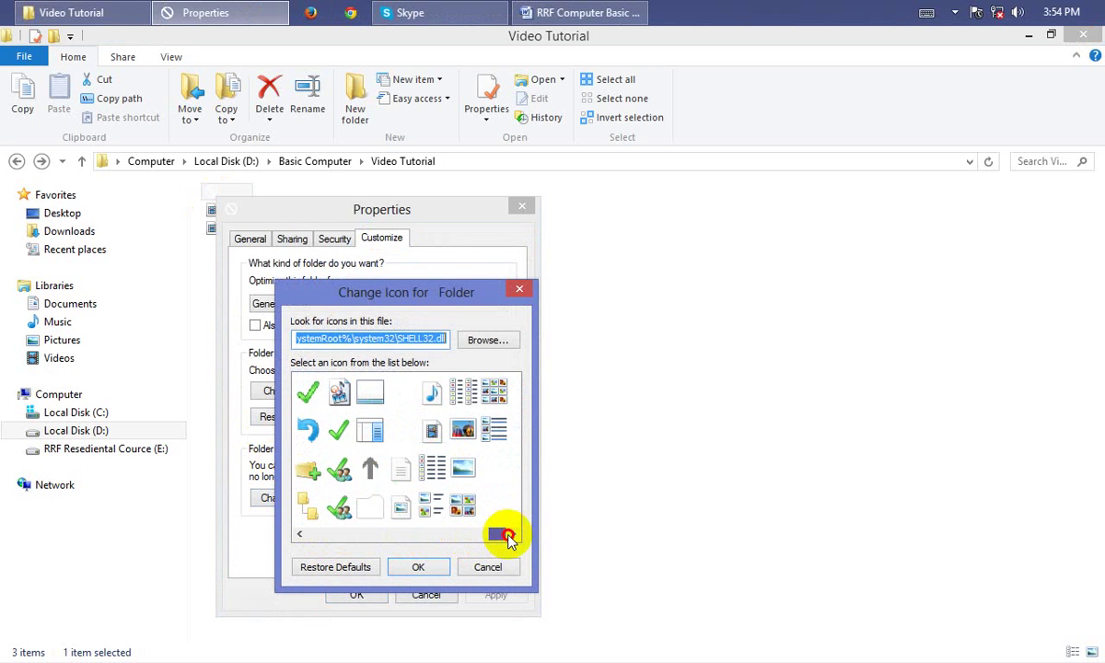
pyautogui.click(488, 567)
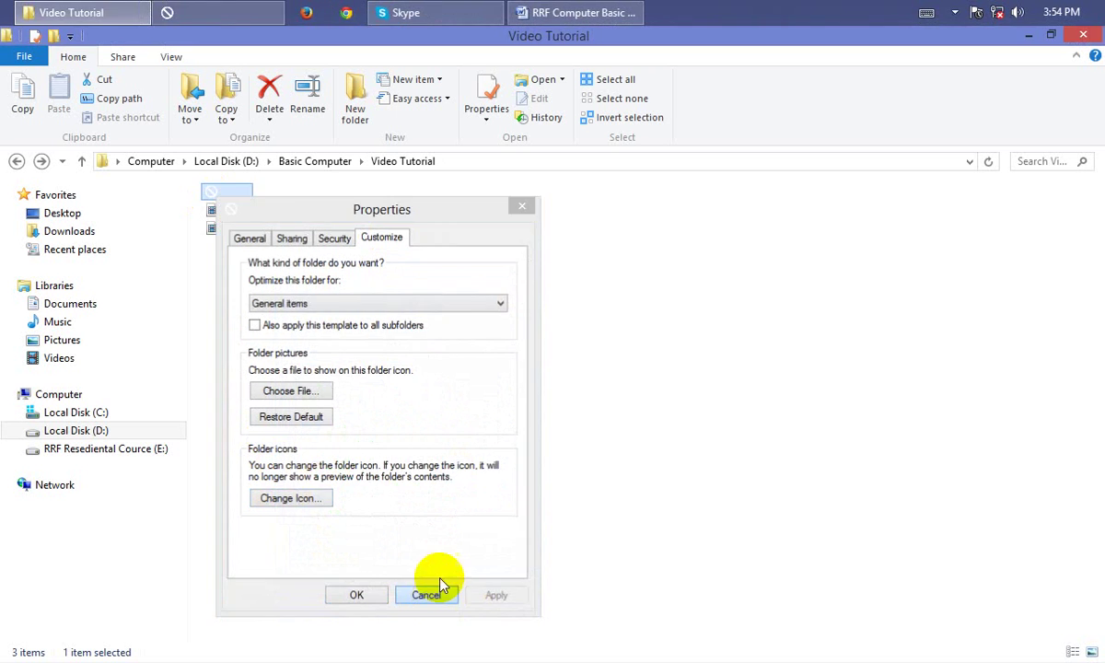
pyautogui.click(429, 593)
pyautogui.rightClick(707, 59)
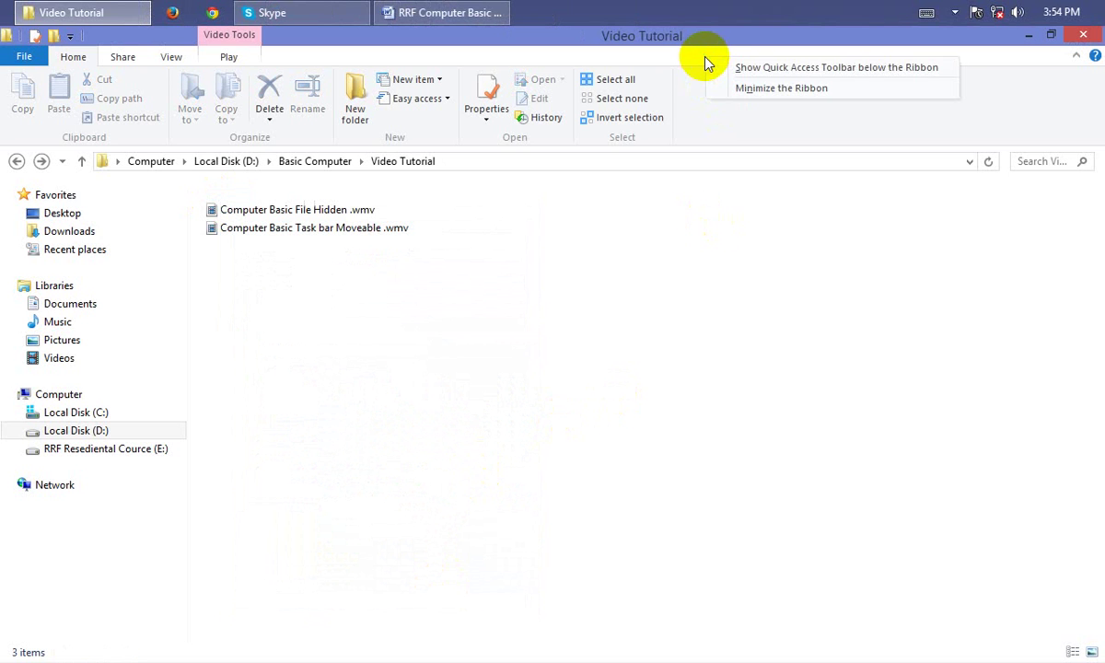
pyautogui.click(465, 329)
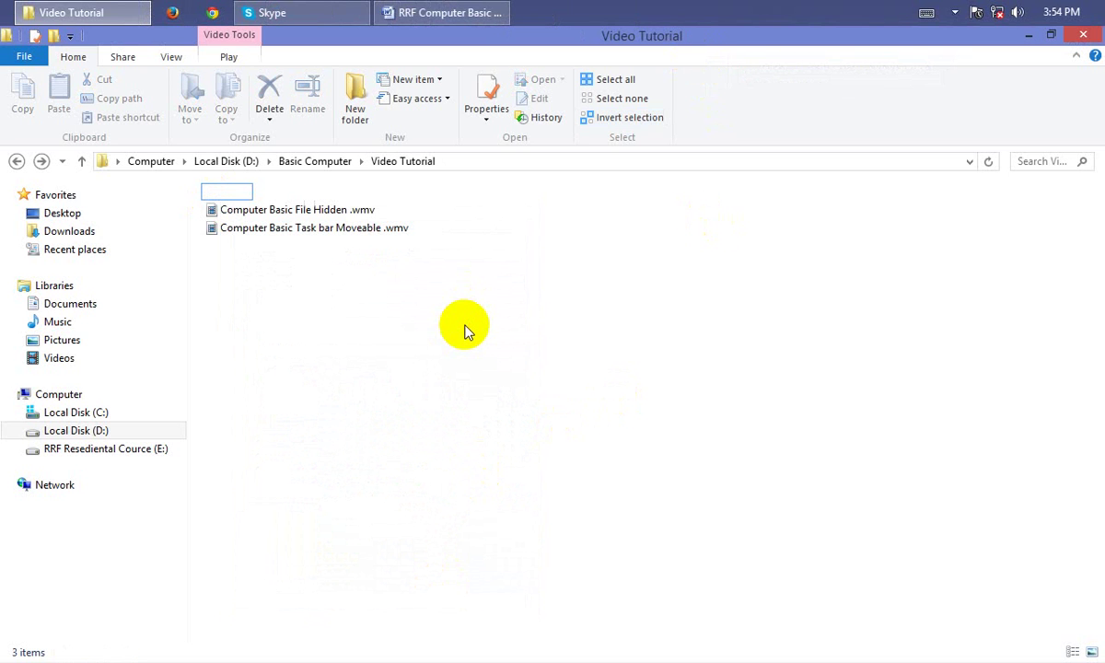